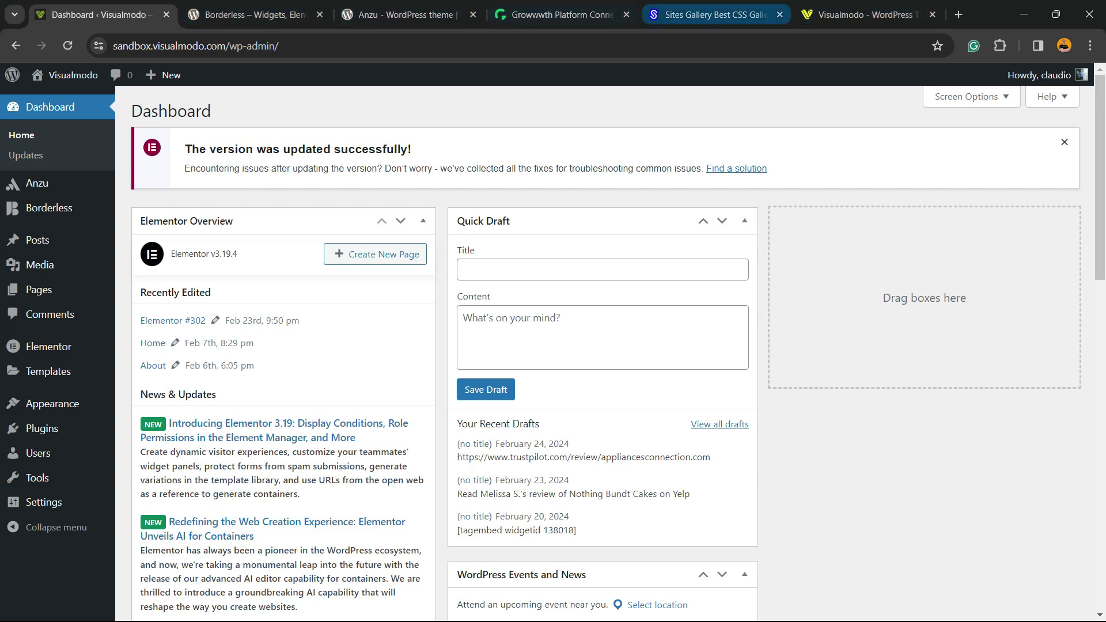
- Switch to the Visualmodo website and look through the themes on its home page and the articles on its blog
{"action": "left_click", "coordinate": [864, 14]}
{"action": "scroll", "coordinate": [331, 322], "scroll_direction": "down", "scroll_amount": 20}
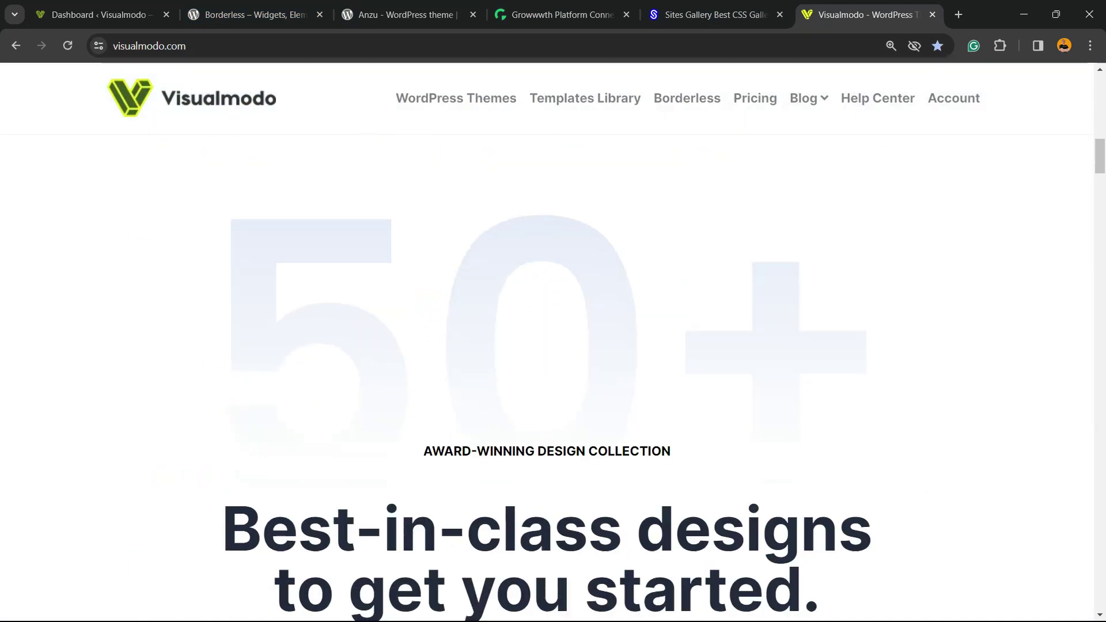
{"action": "scroll", "coordinate": [547, 403], "scroll_direction": "up", "scroll_amount": 8}
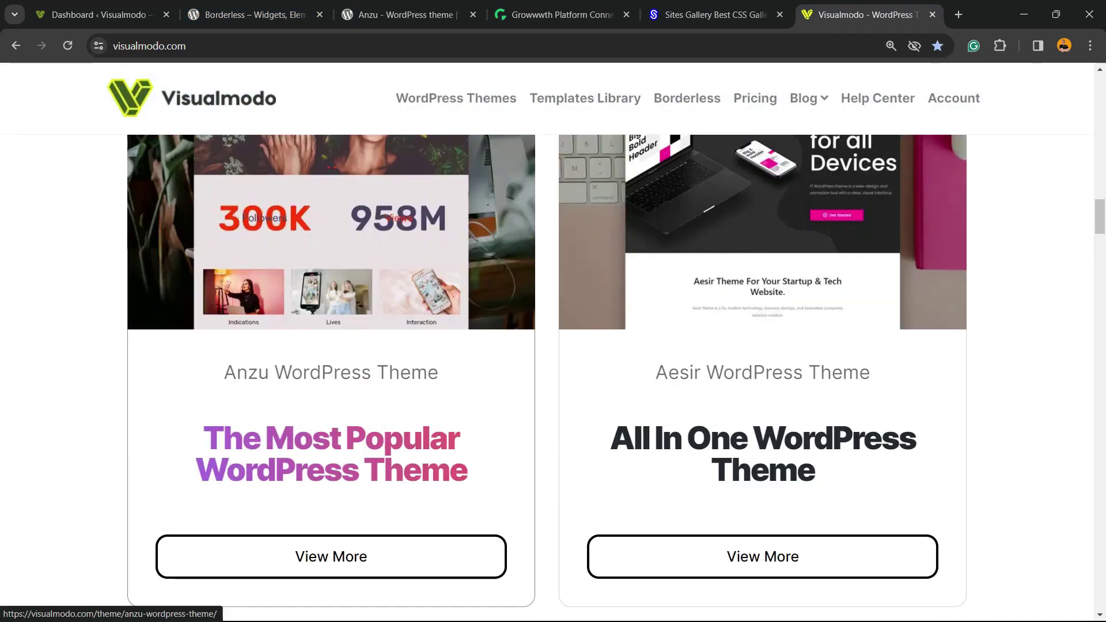
{"action": "scroll", "coordinate": [763, 403], "scroll_direction": "down", "scroll_amount": 8}
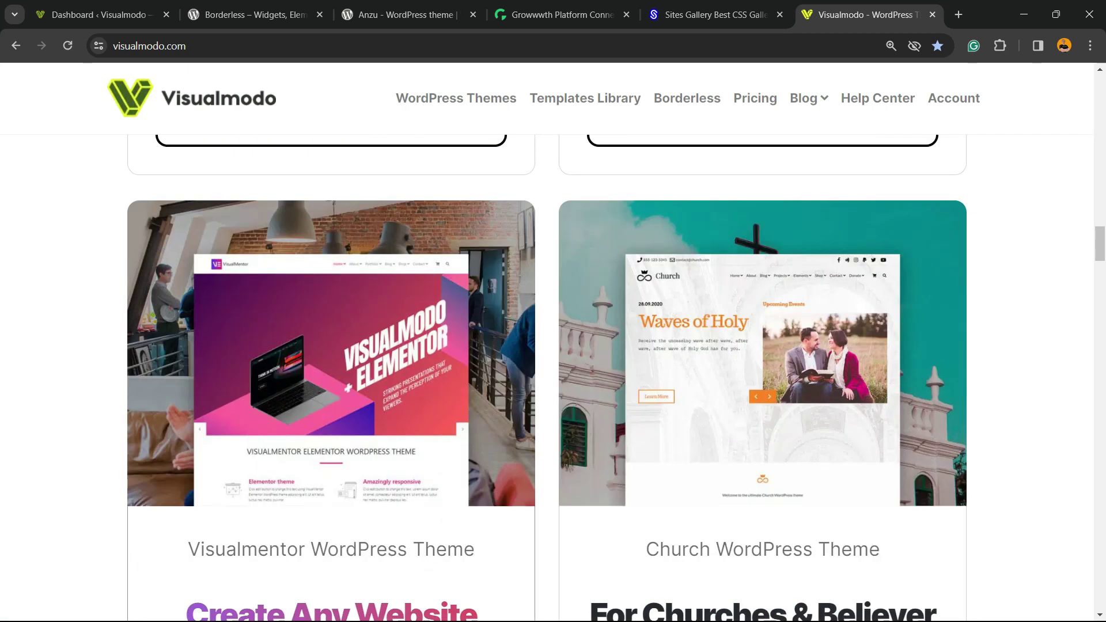
{"action": "scroll", "coordinate": [331, 403], "scroll_direction": "up", "scroll_amount": 5}
{"action": "left_click", "coordinate": [809, 98]}
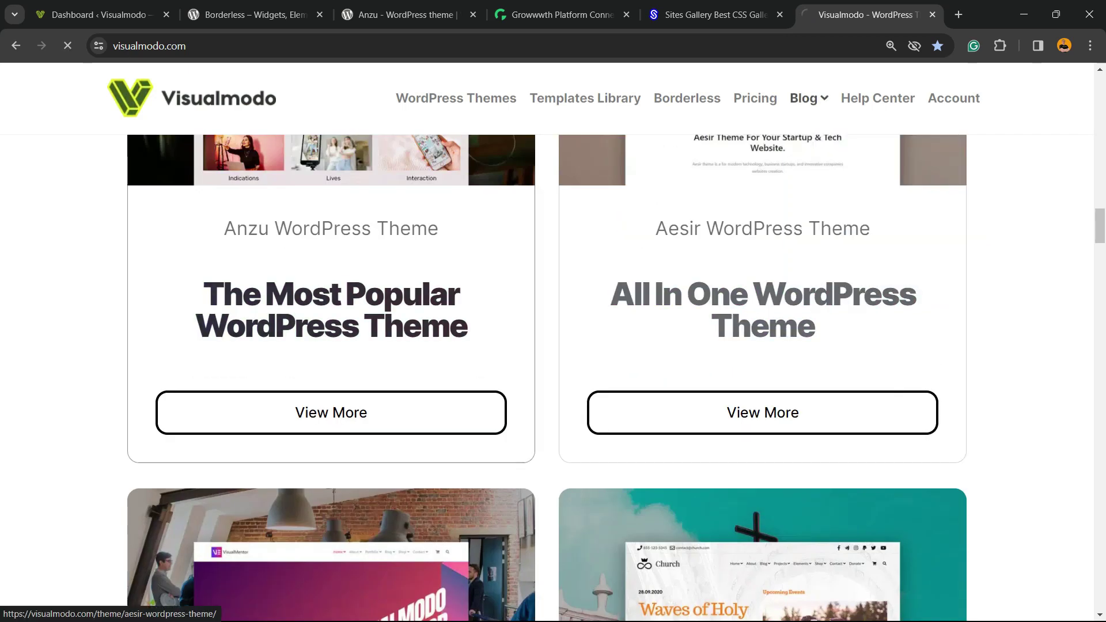
{"action": "scroll", "coordinate": [337, 345], "scroll_direction": "down", "scroll_amount": 3}
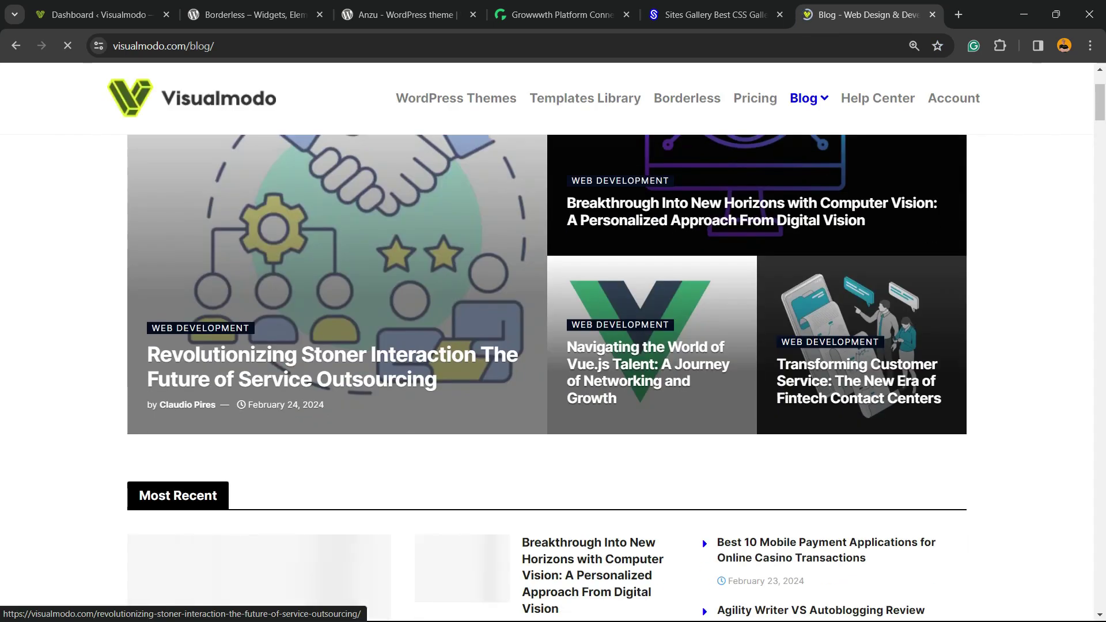
{"action": "scroll", "coordinate": [337, 345], "scroll_direction": "up", "scroll_amount": 3}
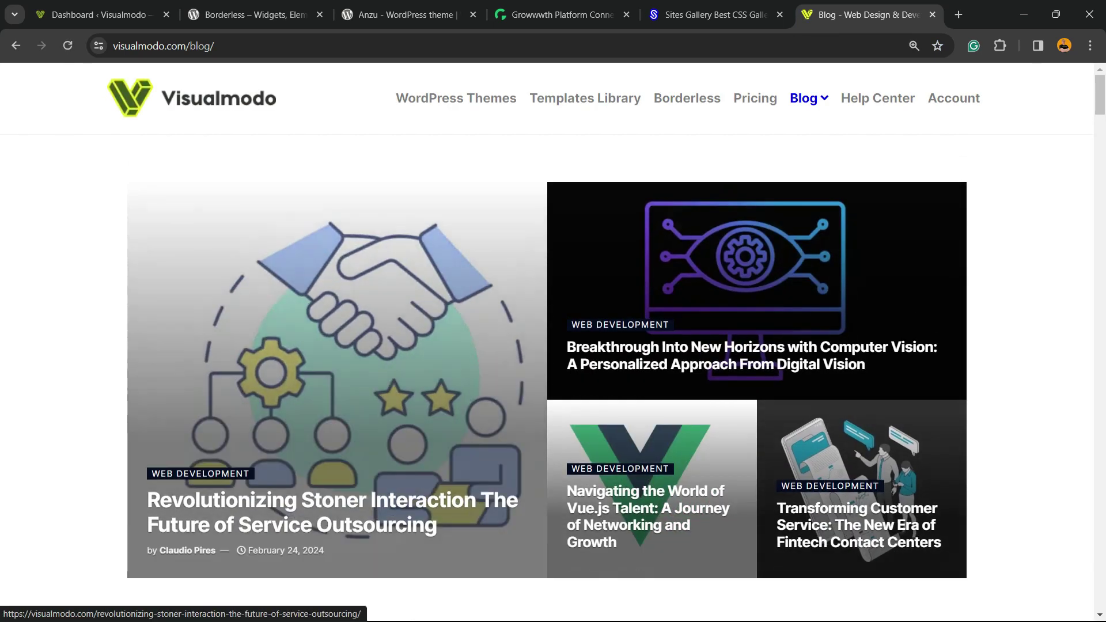
{"action": "scroll", "coordinate": [337, 346], "scroll_direction": "down", "scroll_amount": 3}
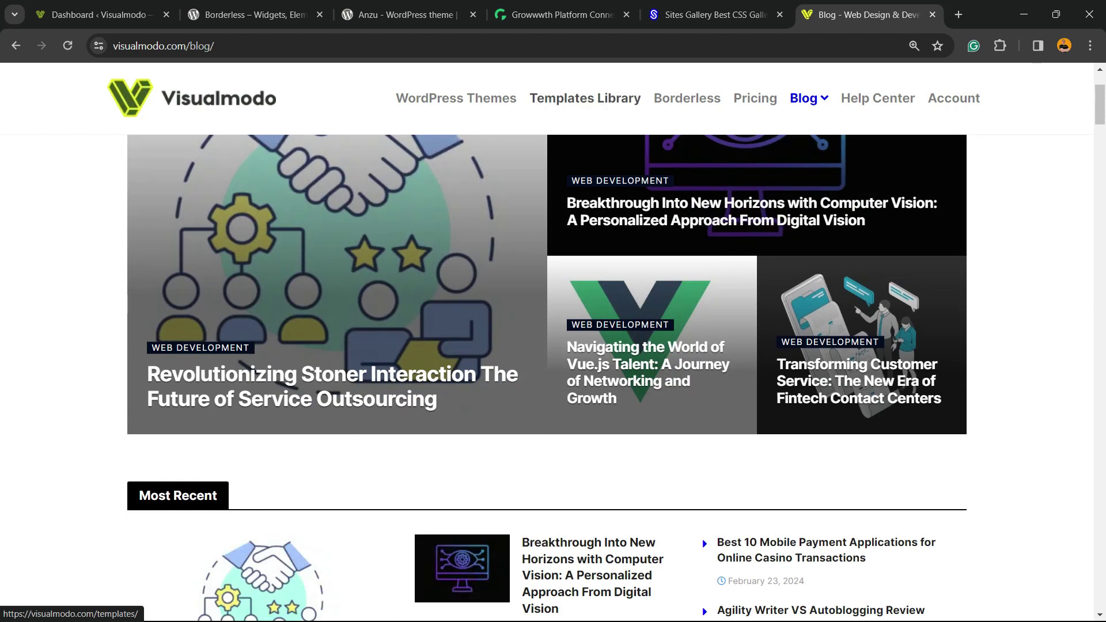
- Browse the WordPress Themes catalogue on the Visualmodo website
{"action": "left_click", "coordinate": [456, 98]}
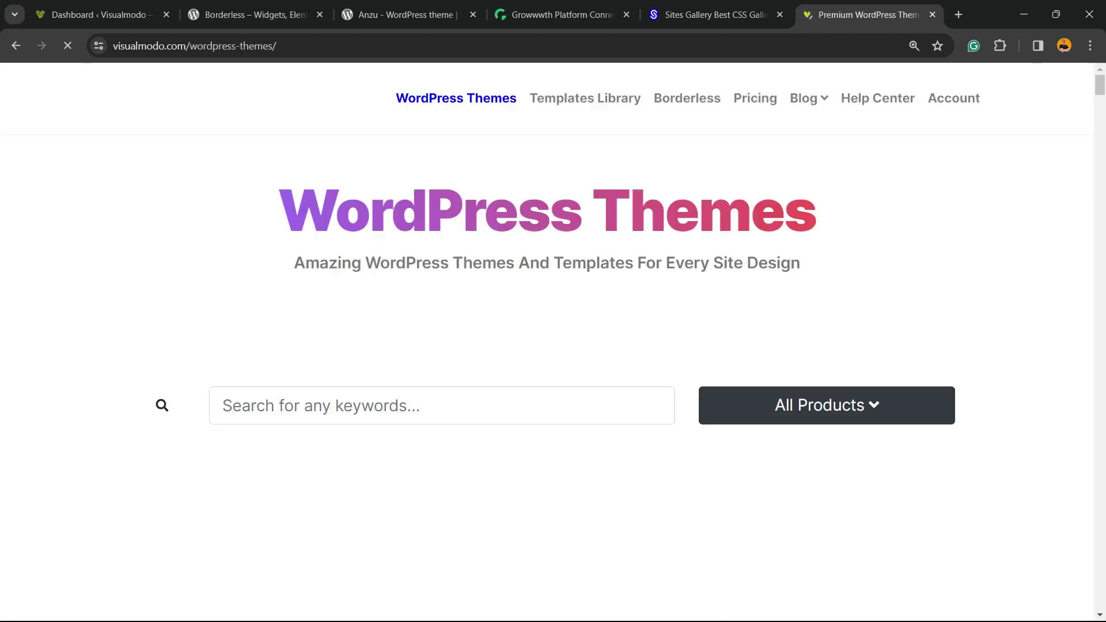
{"action": "scroll", "coordinate": [369, 311], "scroll_direction": "down", "scroll_amount": 11}
{"action": "scroll", "coordinate": [332, 346], "scroll_direction": "down", "scroll_amount": 9}
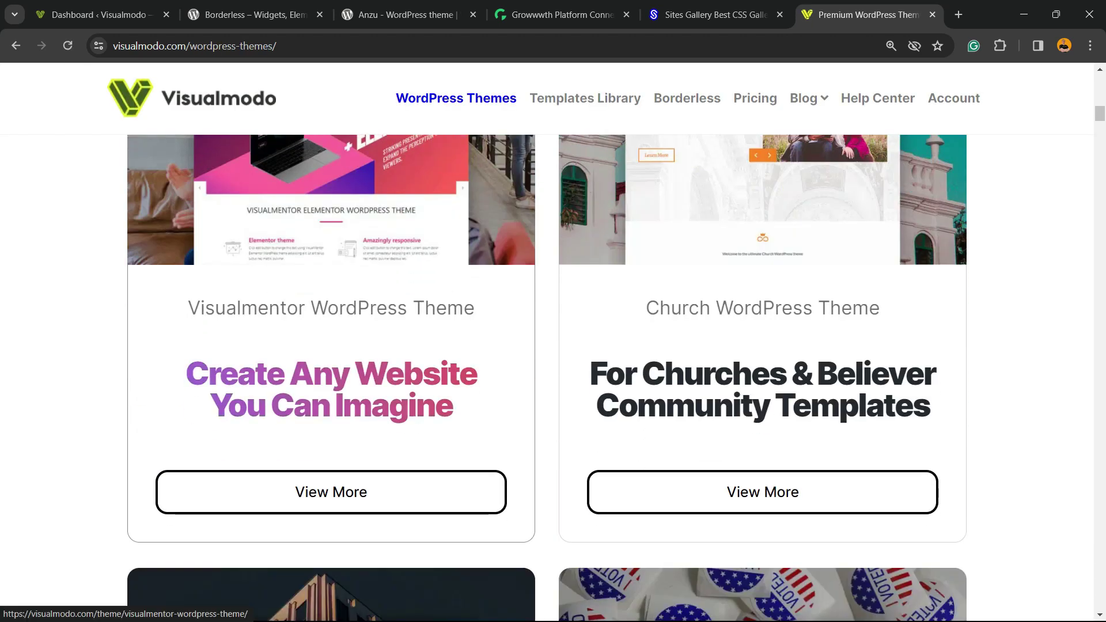
{"action": "scroll", "coordinate": [331, 346], "scroll_direction": "down", "scroll_amount": 15}
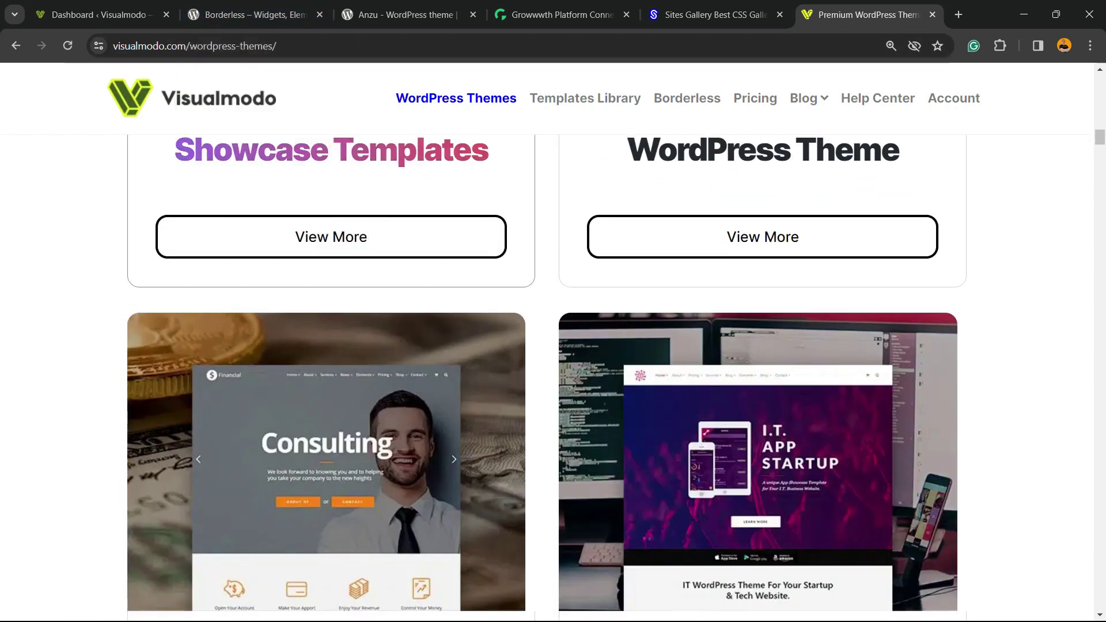
{"action": "scroll", "coordinate": [331, 345], "scroll_direction": "down", "scroll_amount": 15}
{"action": "scroll", "coordinate": [331, 346], "scroll_direction": "down", "scroll_amount": 20}
{"action": "scroll", "coordinate": [331, 346], "scroll_direction": "down", "scroll_amount": 20}
{"action": "scroll", "coordinate": [331, 345], "scroll_direction": "up", "scroll_amount": 20}
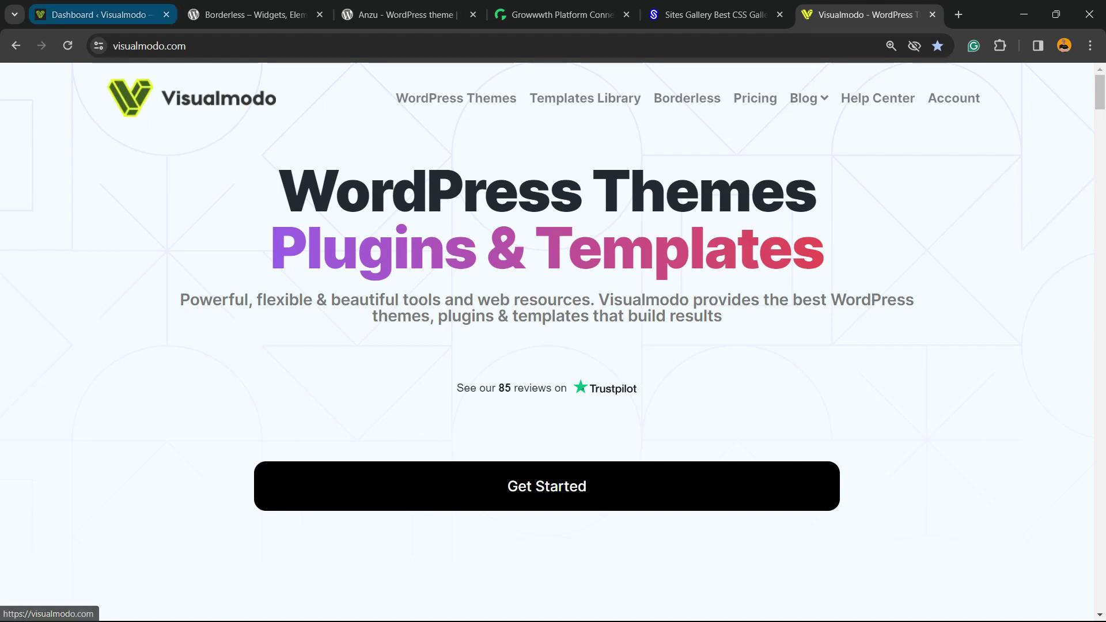
- Return to the WordPress dashboard and open the "Hello world!" post published on 2021/10/22 for editing
{"action": "left_click", "coordinate": [98, 15]}
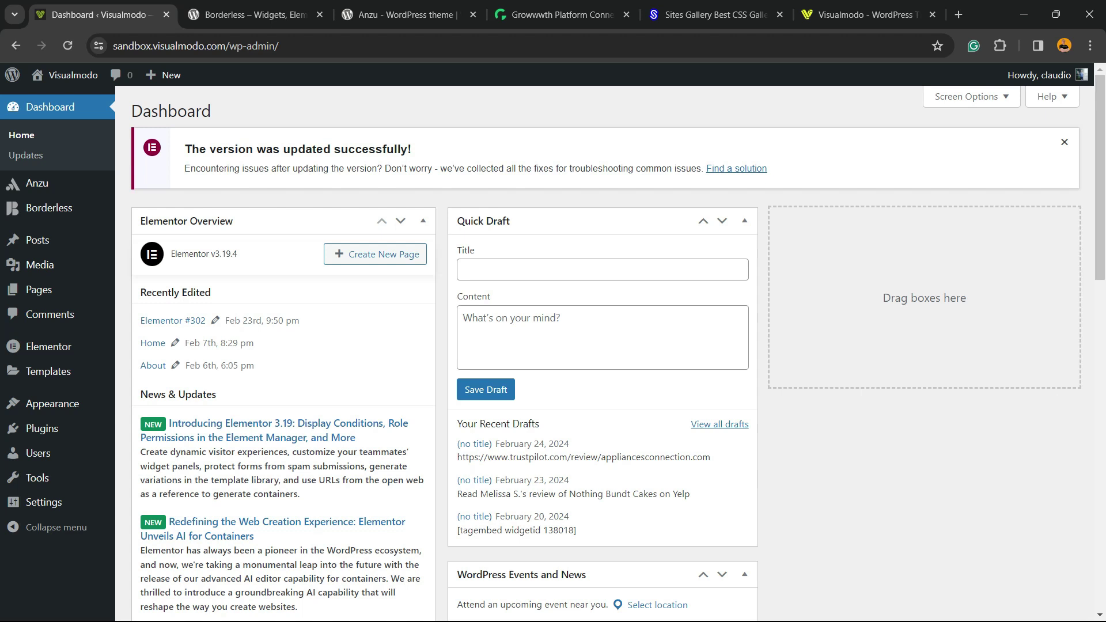
{"action": "mouse_move", "coordinate": [49, 208]}
{"action": "mouse_move", "coordinate": [37, 183]}
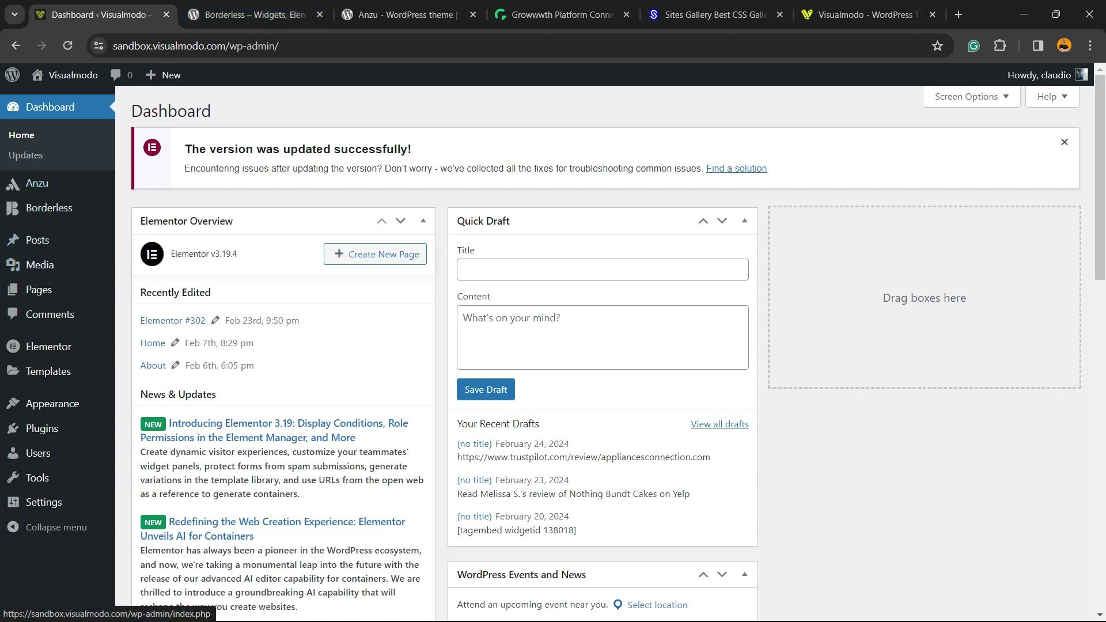
{"action": "mouse_move", "coordinate": [38, 240]}
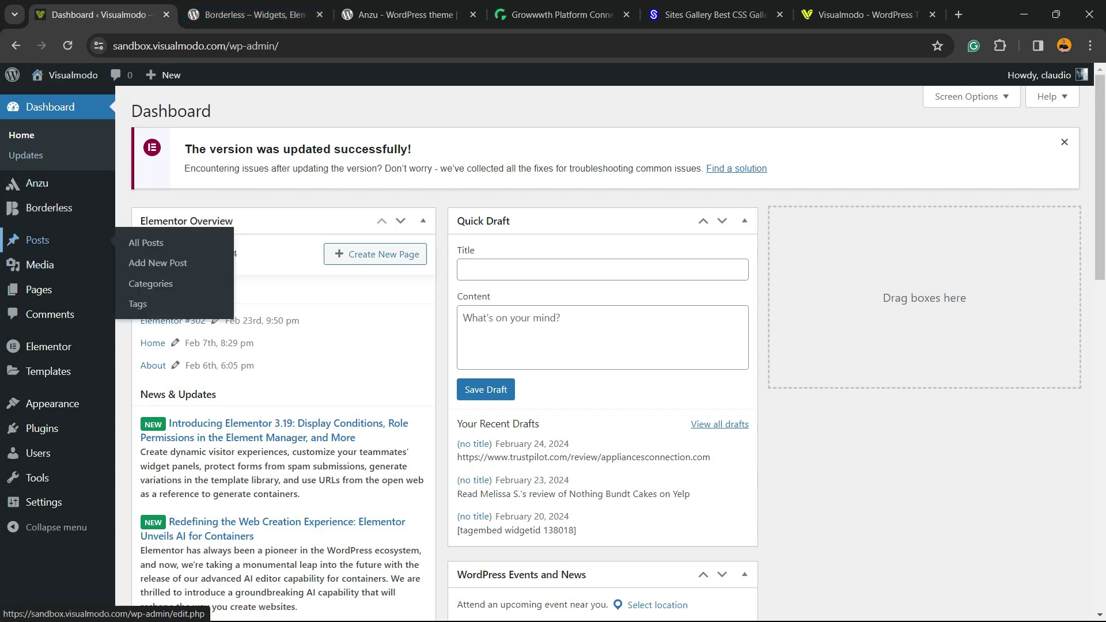
{"action": "left_click", "coordinate": [37, 239]}
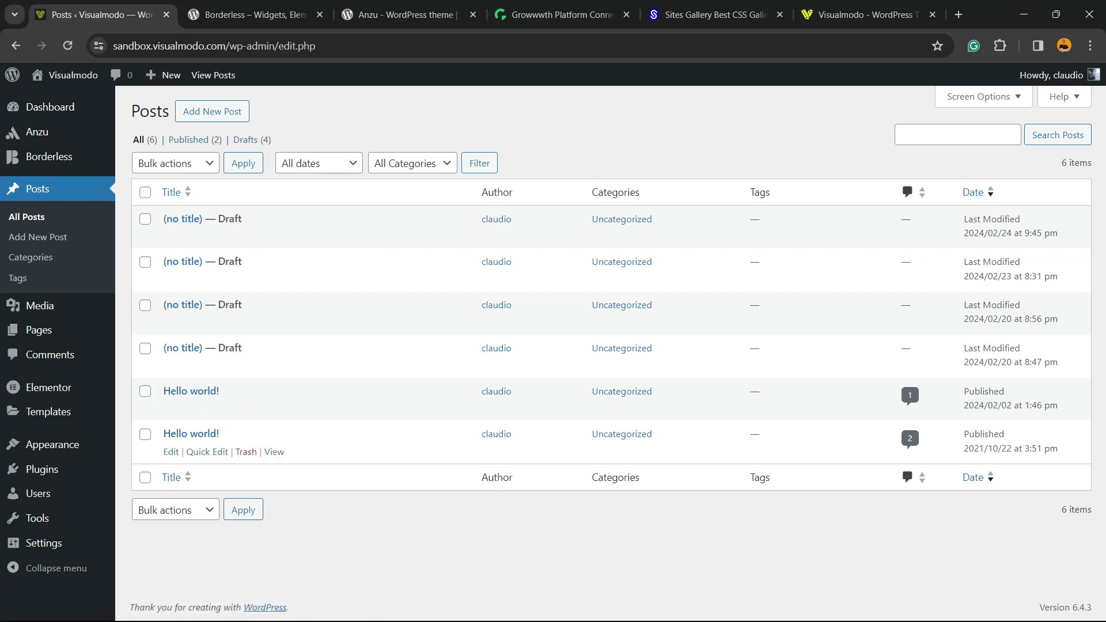
{"action": "left_click", "coordinate": [190, 433]}
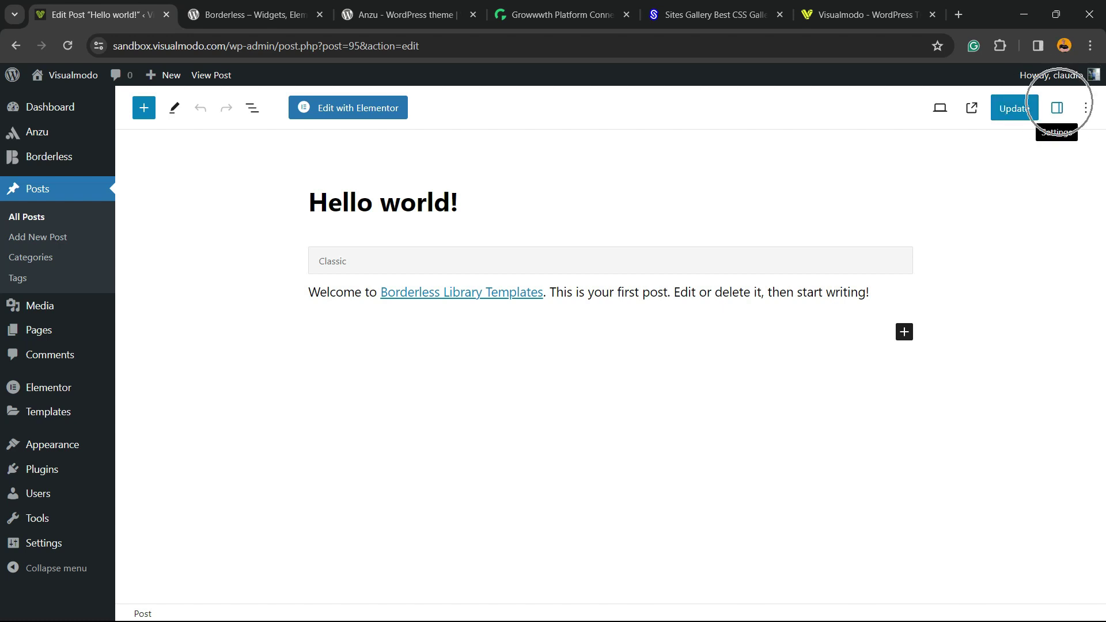
- Show the post's settings in an enlarged page view and locate the Featured image section
{"action": "left_click", "coordinate": [1056, 107]}
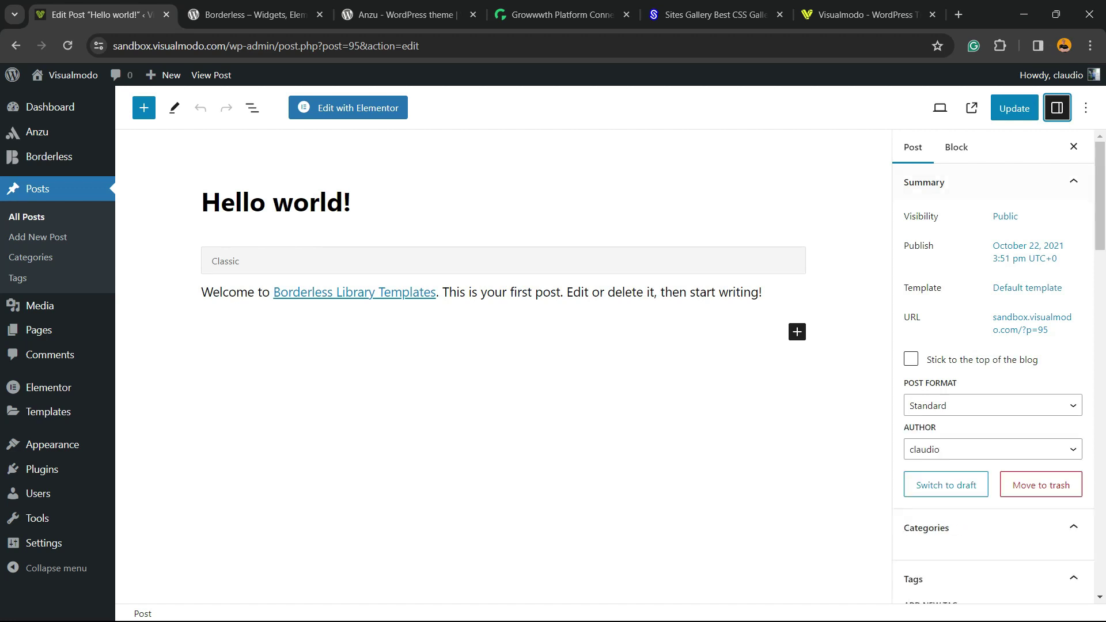
{"action": "key", "text": "ctrl+plus"}
{"action": "key", "text": "ctrl+plus"}
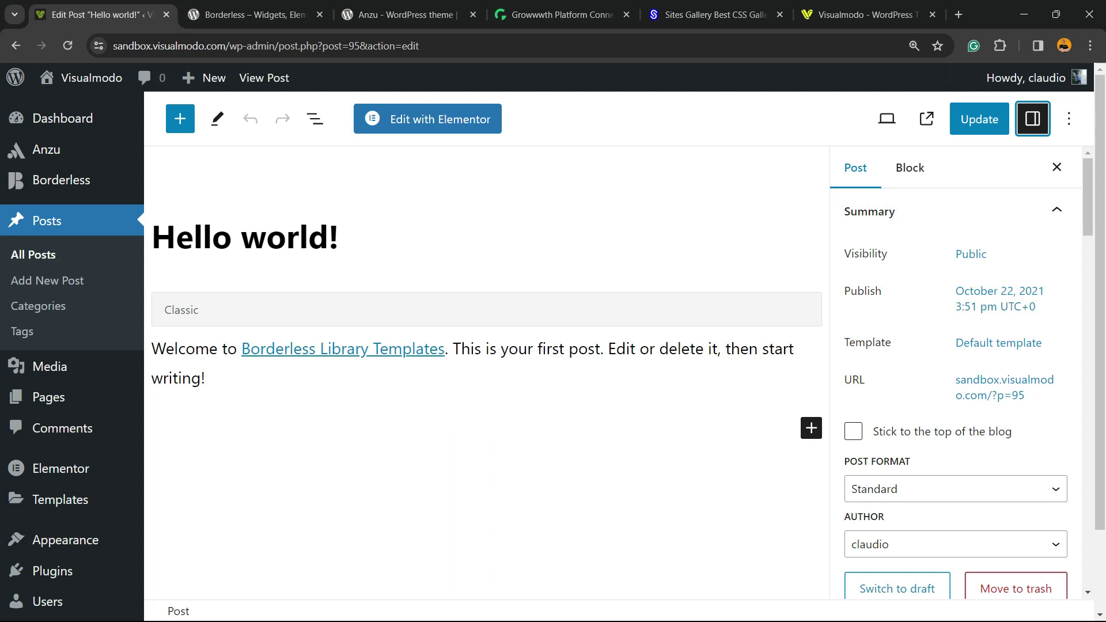
{"action": "left_click", "coordinate": [856, 167]}
{"action": "scroll", "coordinate": [956, 374], "scroll_direction": "down", "scroll_amount": 3}
{"action": "scroll", "coordinate": [956, 375], "scroll_direction": "up", "scroll_amount": 3}
{"action": "scroll", "coordinate": [956, 374], "scroll_direction": "down", "scroll_amount": 2}
{"action": "scroll", "coordinate": [956, 391], "scroll_direction": "down", "scroll_amount": 5}
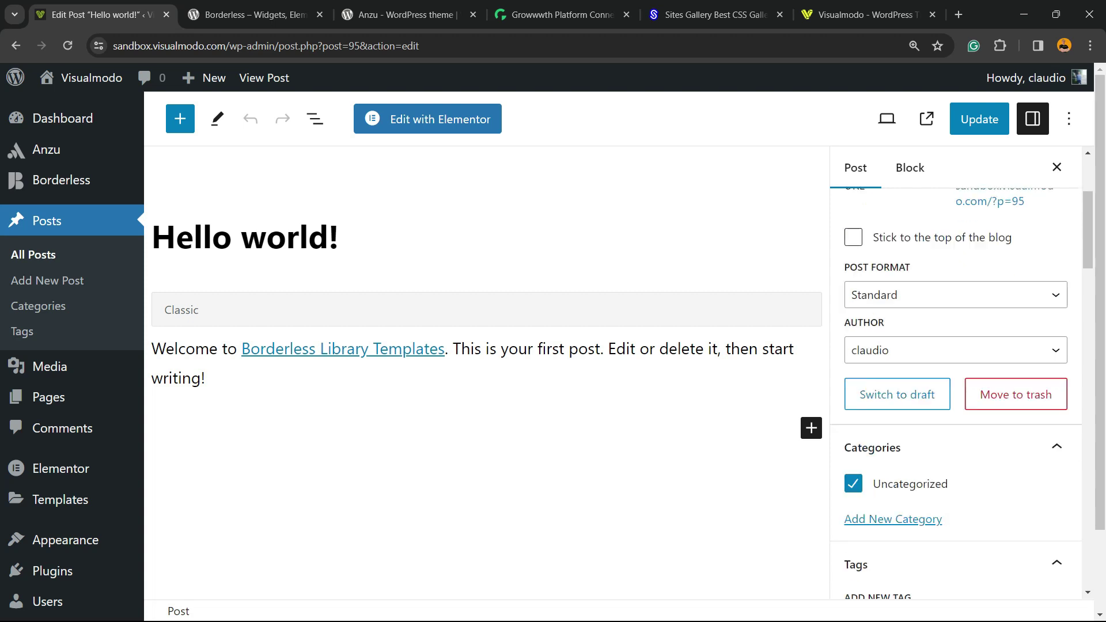
{"action": "scroll", "coordinate": [956, 345], "scroll_direction": "down", "scroll_amount": 2}
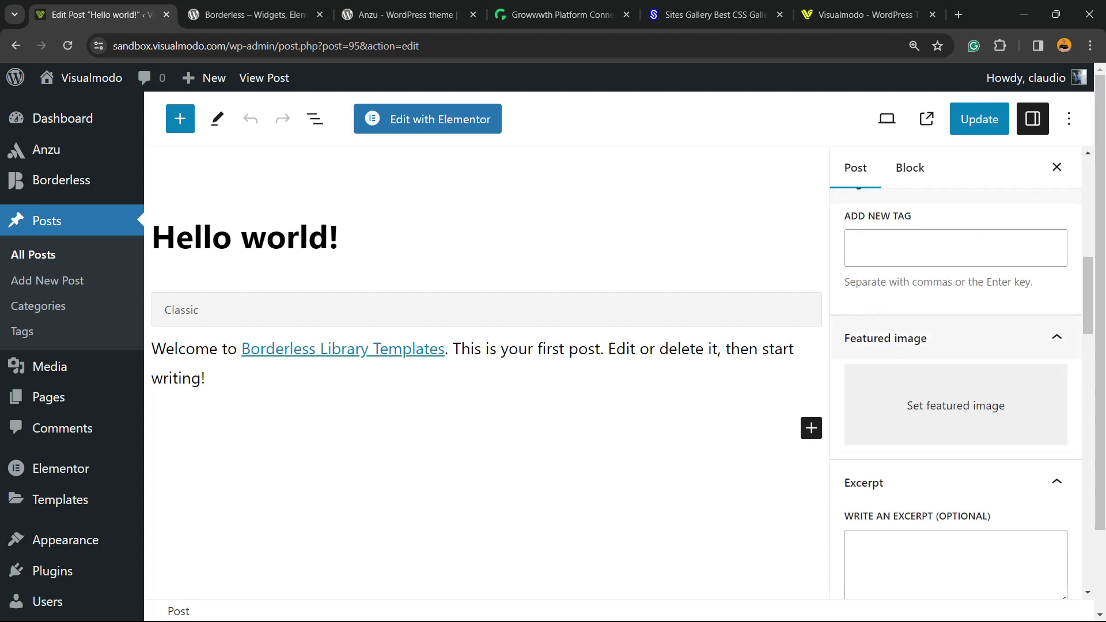
- Open the post's featured image picker, check the file upload option and return to the Media Library
{"action": "left_click", "coordinate": [956, 338]}
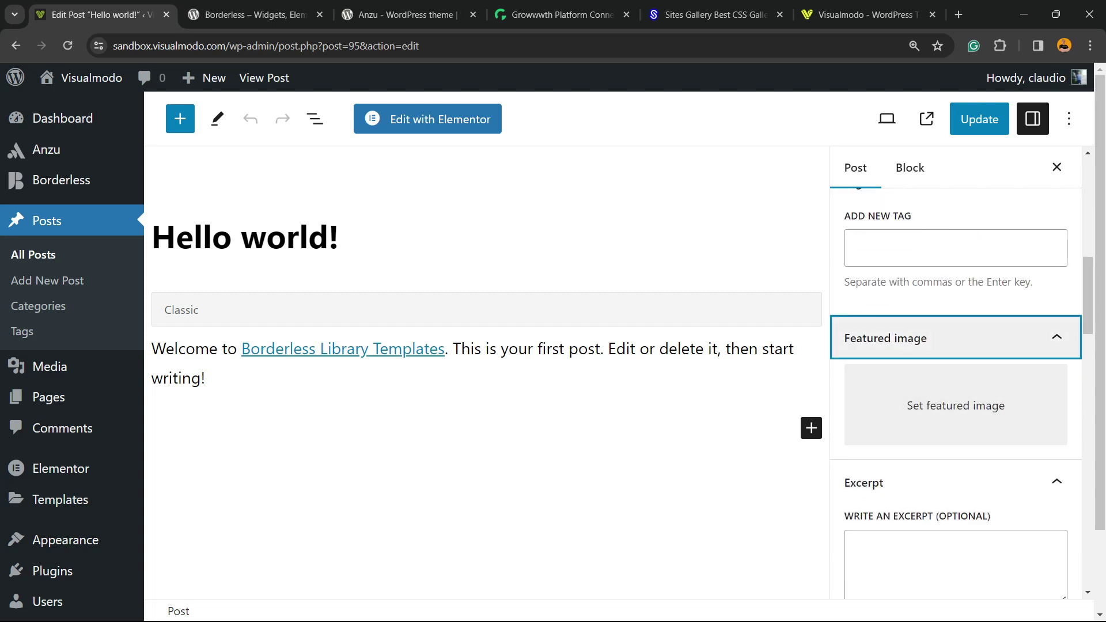
{"action": "left_click", "coordinate": [904, 401]}
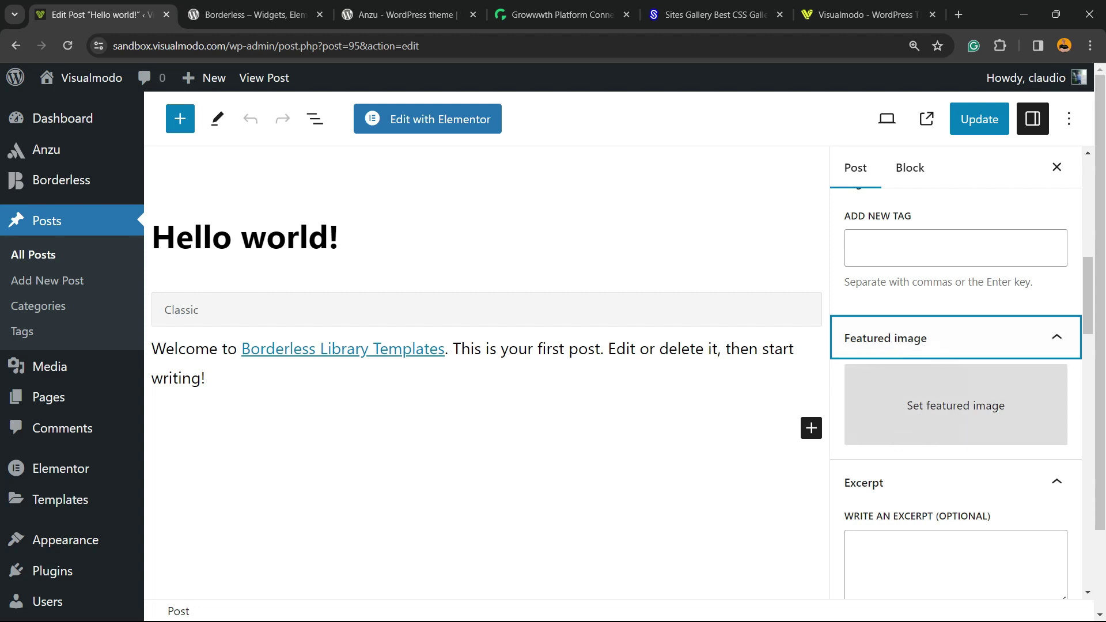
{"action": "left_click", "coordinate": [905, 404]}
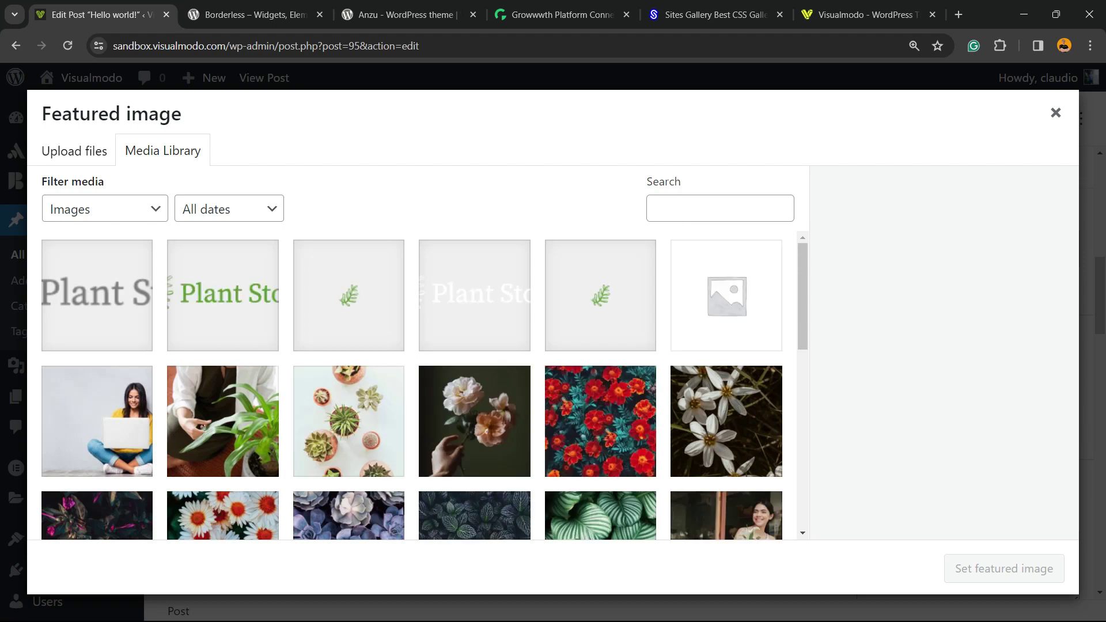
{"action": "left_click", "coordinate": [73, 150]}
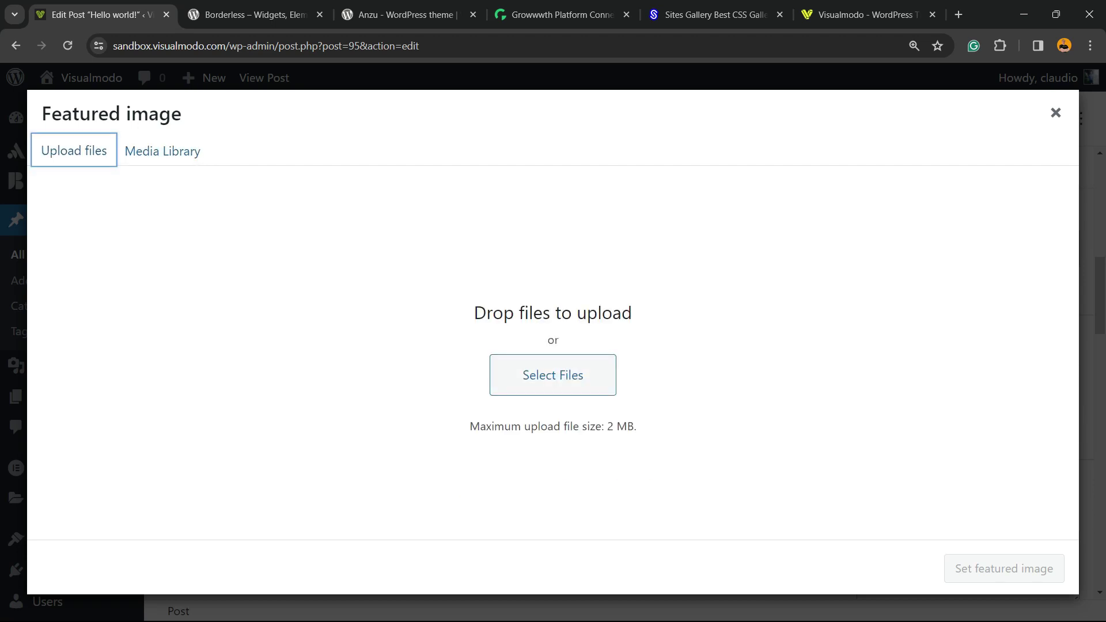
{"action": "left_click", "coordinate": [162, 151]}
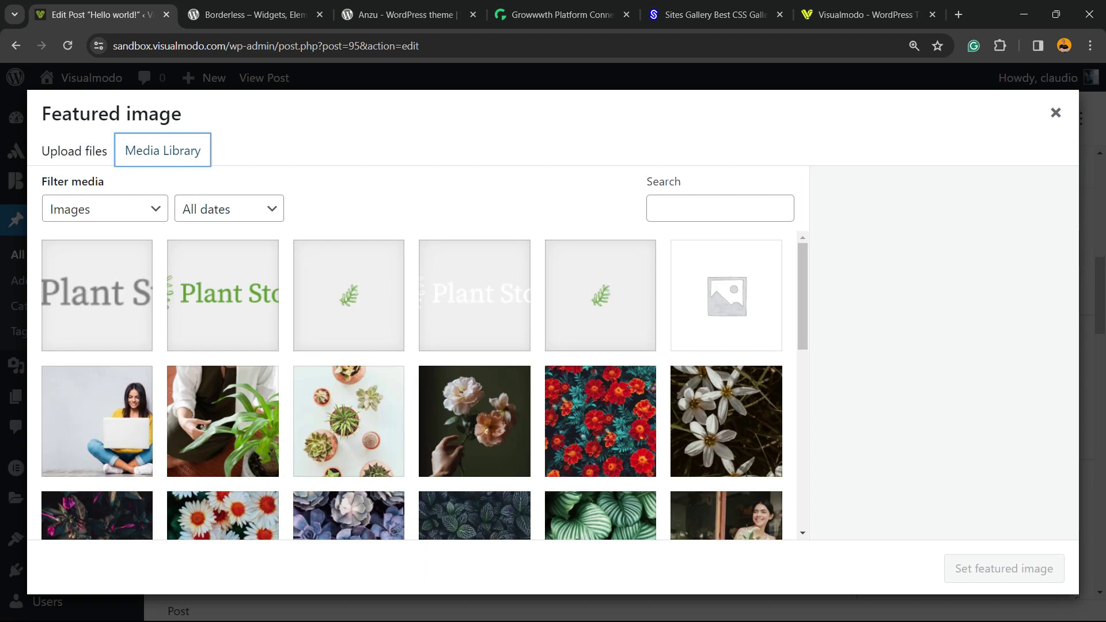
- Set the Media Library photo of the woman holding flowers at a shop door as featured image and update the post
{"action": "scroll", "coordinate": [425, 386], "scroll_direction": "down", "scroll_amount": 2}
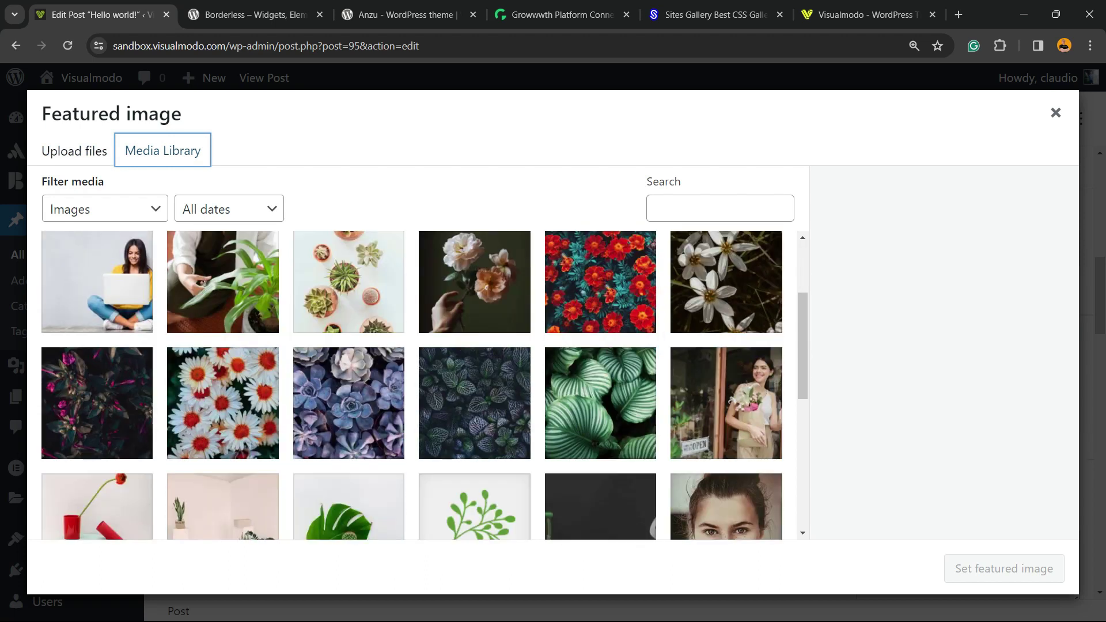
{"action": "scroll", "coordinate": [425, 385], "scroll_direction": "down", "scroll_amount": 2}
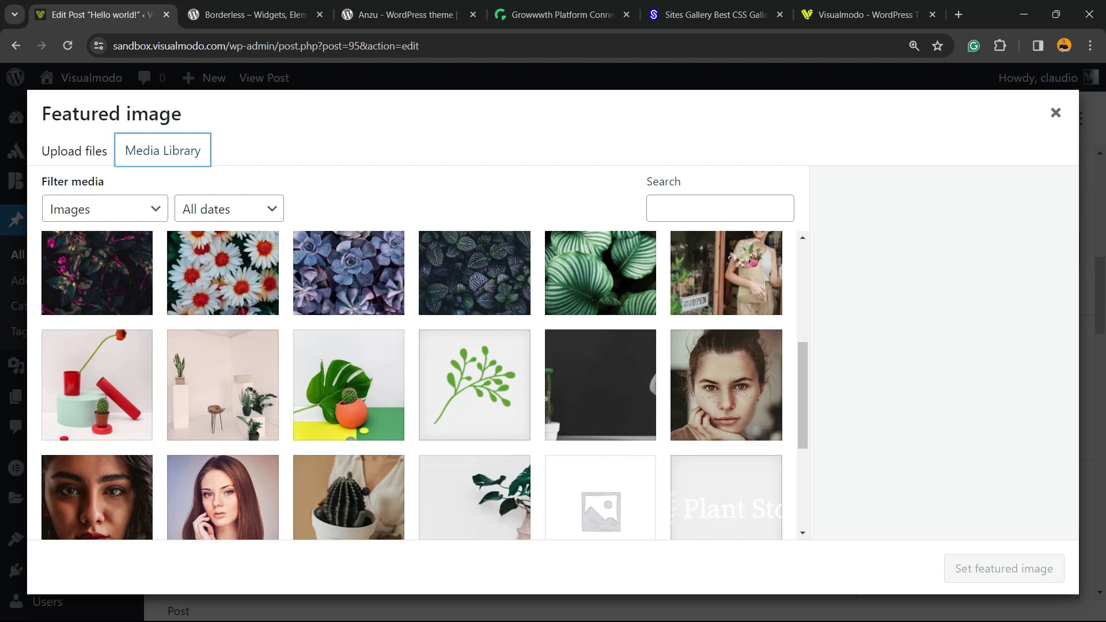
{"action": "left_click", "coordinate": [348, 385]}
{"action": "left_click", "coordinate": [726, 273]}
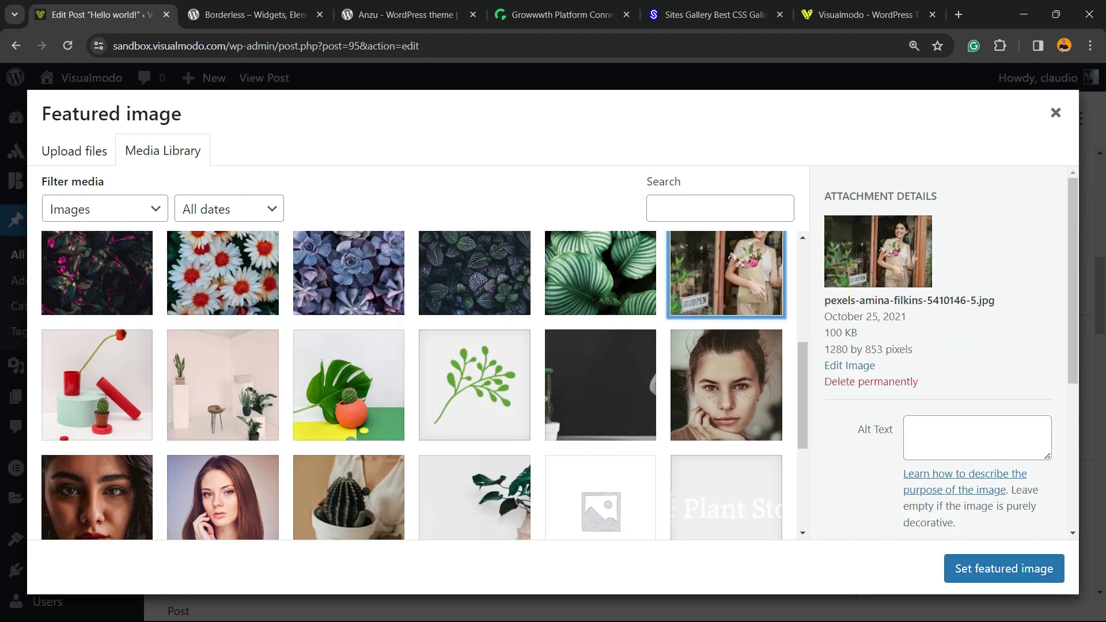
{"action": "left_click", "coordinate": [726, 273]}
{"action": "left_click", "coordinate": [725, 273]}
{"action": "key", "text": "ctrl"}
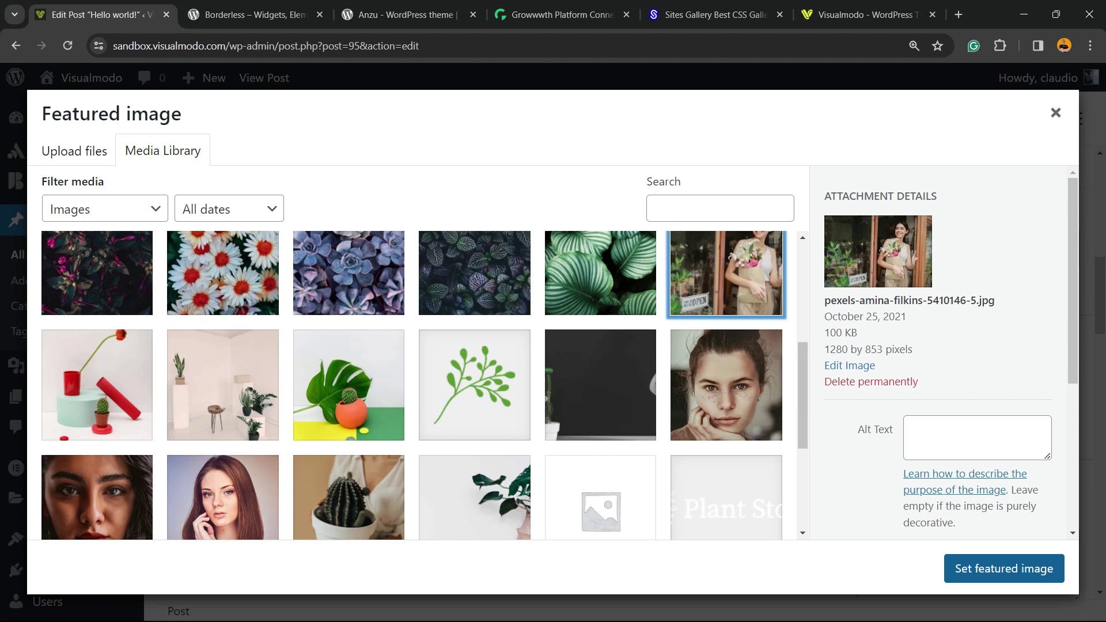
{"action": "key", "text": "ctrl"}
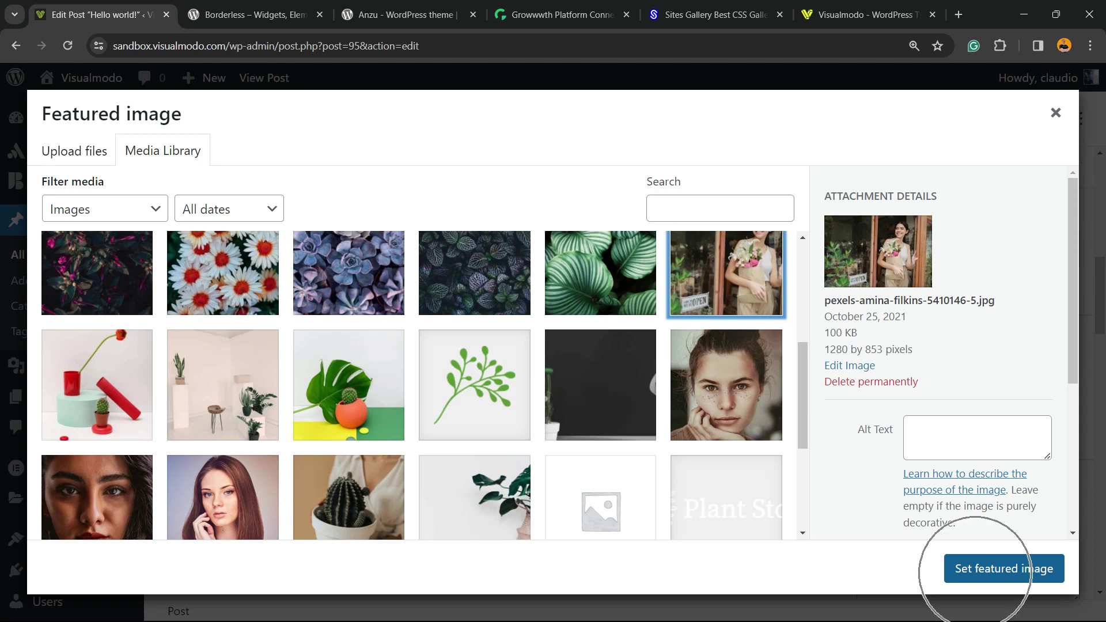
{"action": "left_click", "coordinate": [990, 570]}
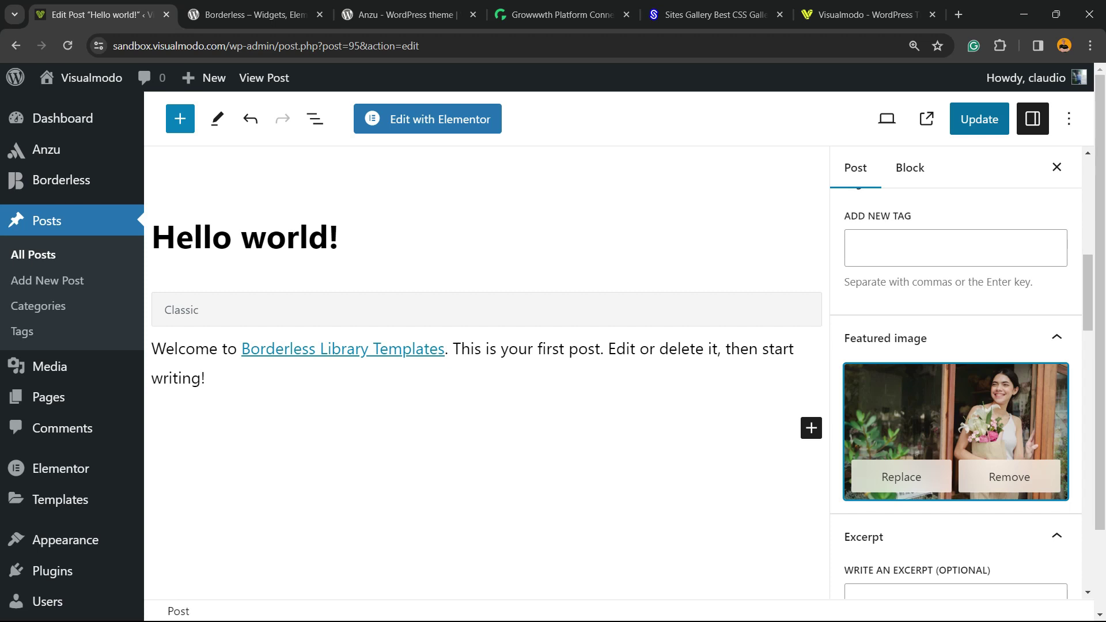
{"action": "left_click", "coordinate": [979, 119]}
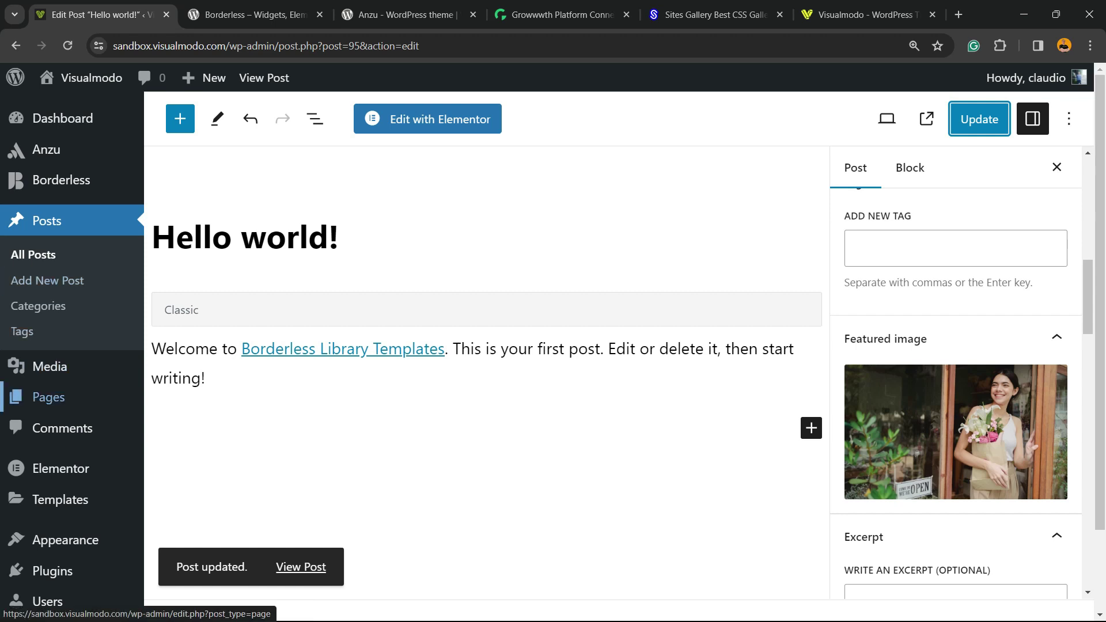
- Go to the site's pages, open the "Amazon Reviews" page for editing and open its featured image picker
{"action": "left_click", "coordinate": [49, 398]}
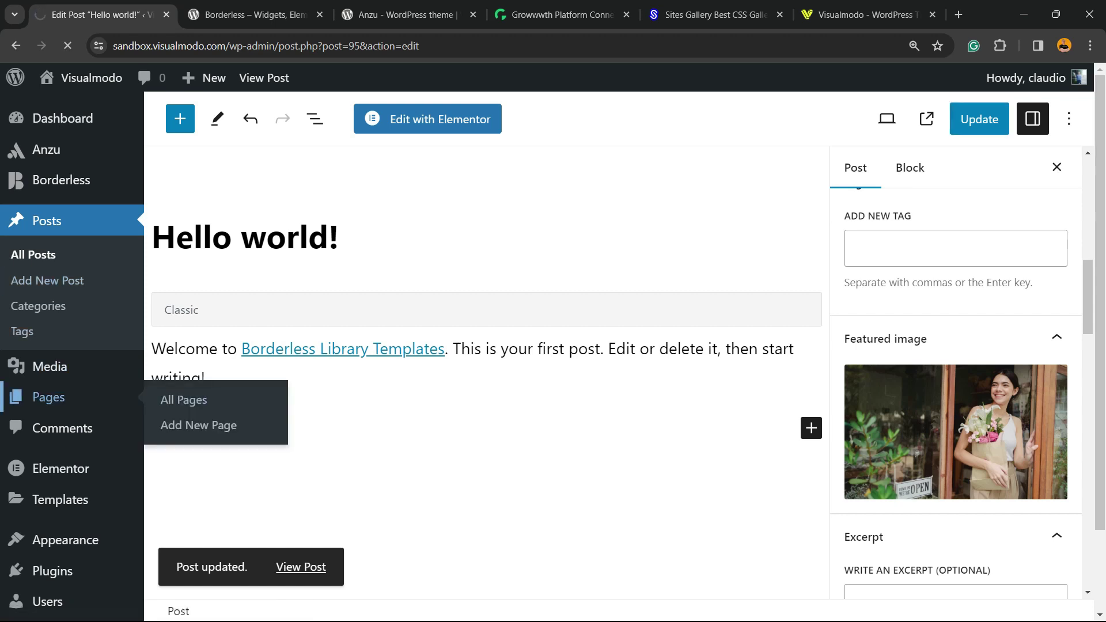
{"action": "left_click", "coordinate": [252, 326]}
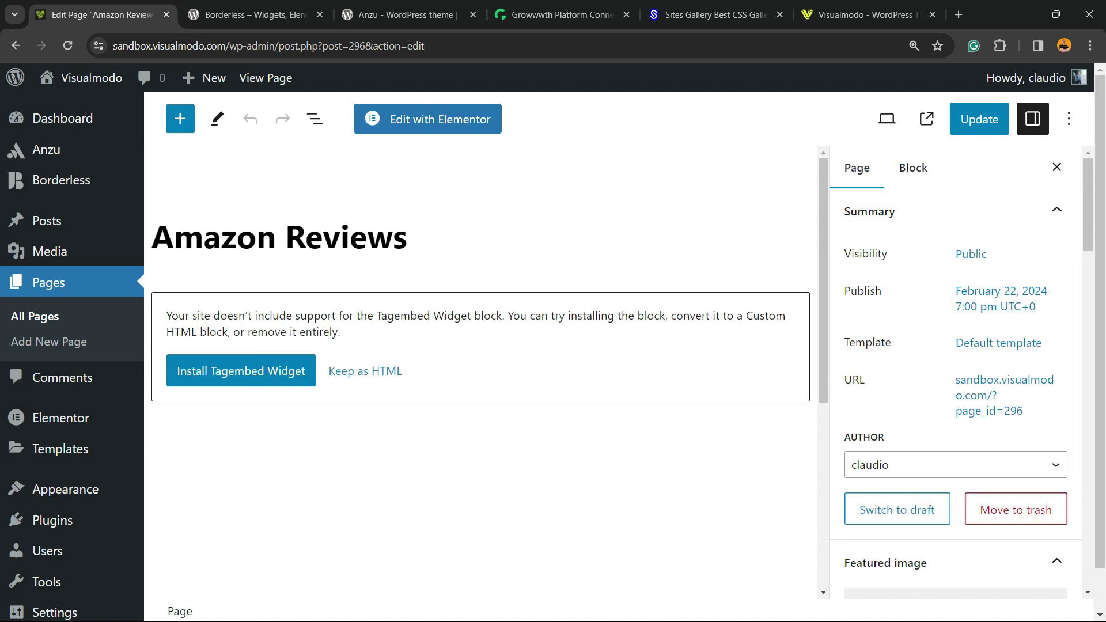
{"action": "scroll", "coordinate": [956, 375], "scroll_direction": "down", "scroll_amount": 7}
{"action": "scroll", "coordinate": [955, 375], "scroll_direction": "up", "scroll_amount": 3}
{"action": "left_click", "coordinate": [955, 341]}
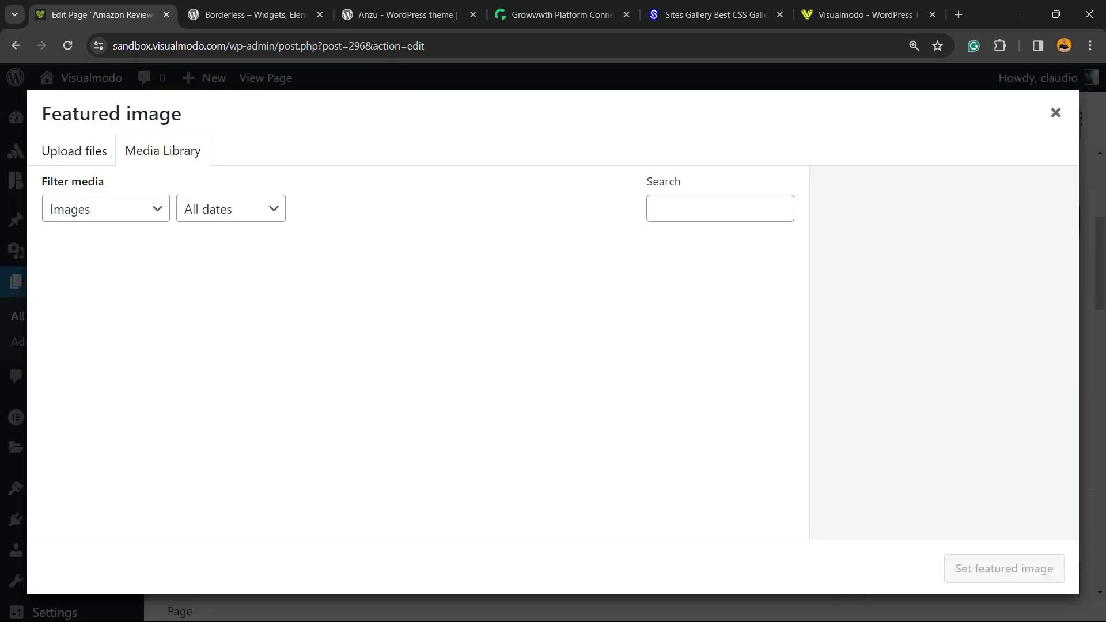
- Try out the succulent, leaf and potted-plant interior photos in the Media Library as candidates for the featured image
{"action": "scroll", "coordinate": [349, 398], "scroll_direction": "down", "scroll_amount": 2}
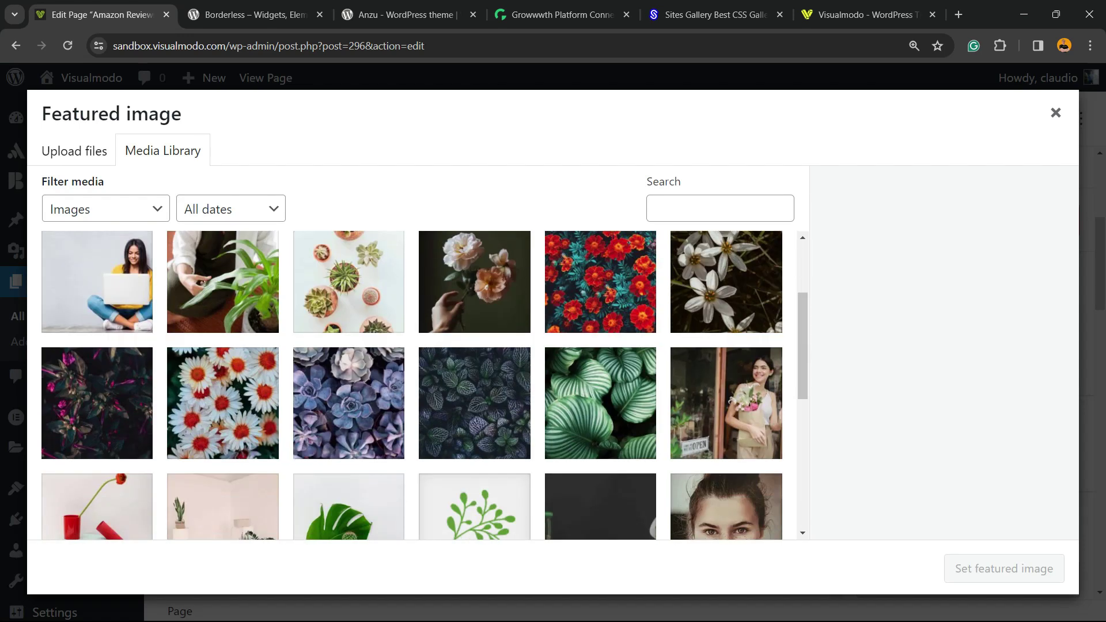
{"action": "left_click", "coordinate": [348, 403]}
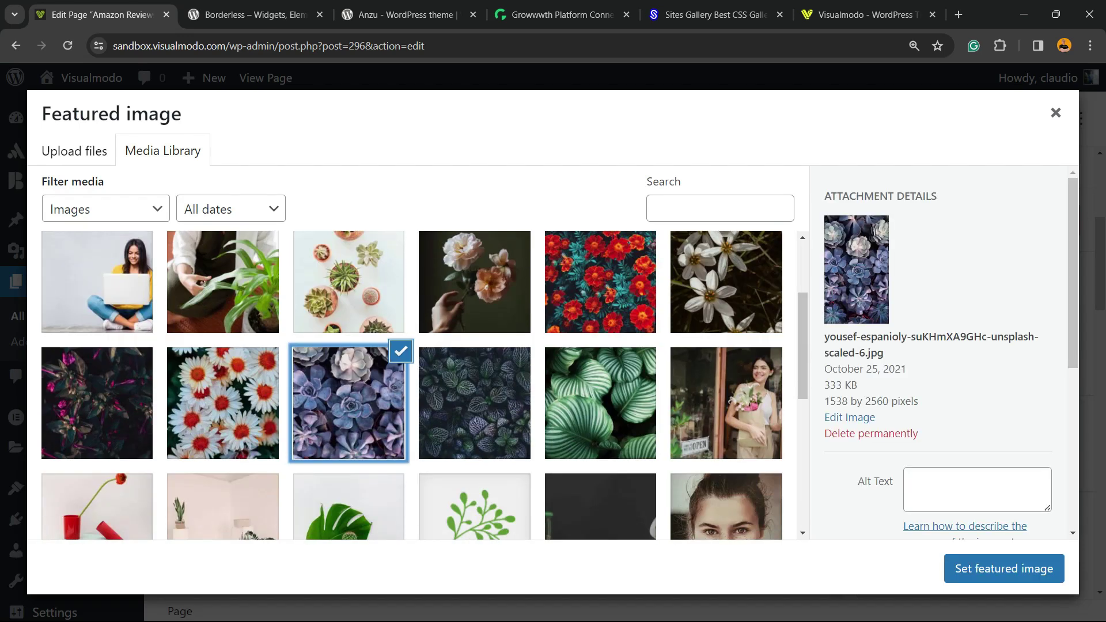
{"action": "left_click", "coordinate": [600, 403]}
{"action": "left_click", "coordinate": [473, 403]}
{"action": "scroll", "coordinate": [474, 403], "scroll_direction": "down", "scroll_amount": 2}
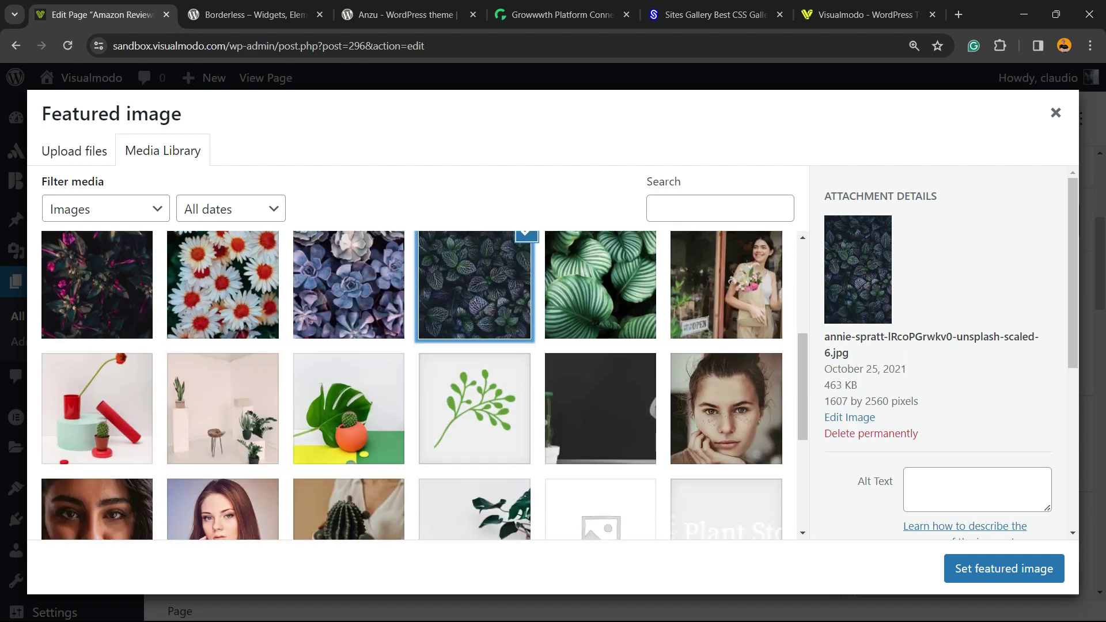
{"action": "left_click", "coordinate": [223, 385]}
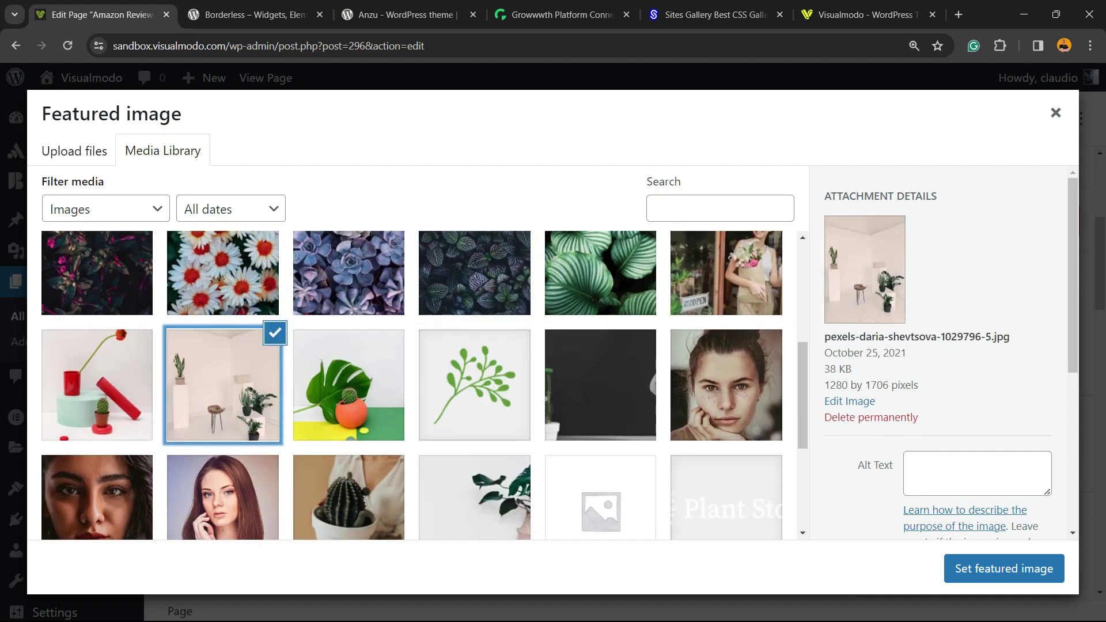
- Set the Media Library portrait demo-2-7.jpeg as the page's featured image and update the page
{"action": "left_click", "coordinate": [97, 498]}
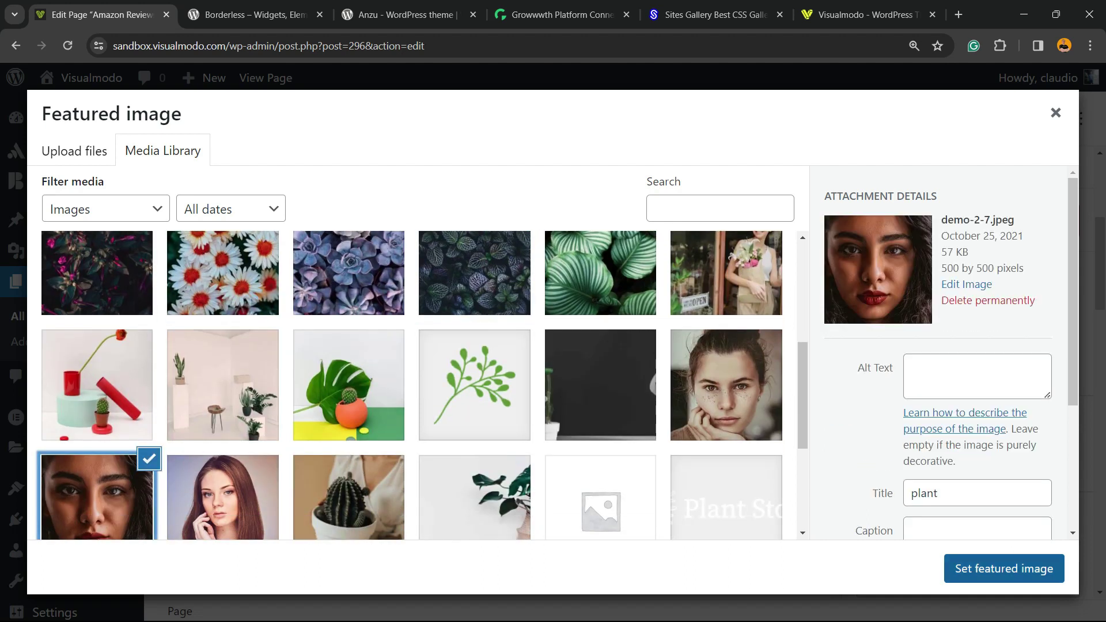
{"action": "left_click", "coordinate": [1003, 569]}
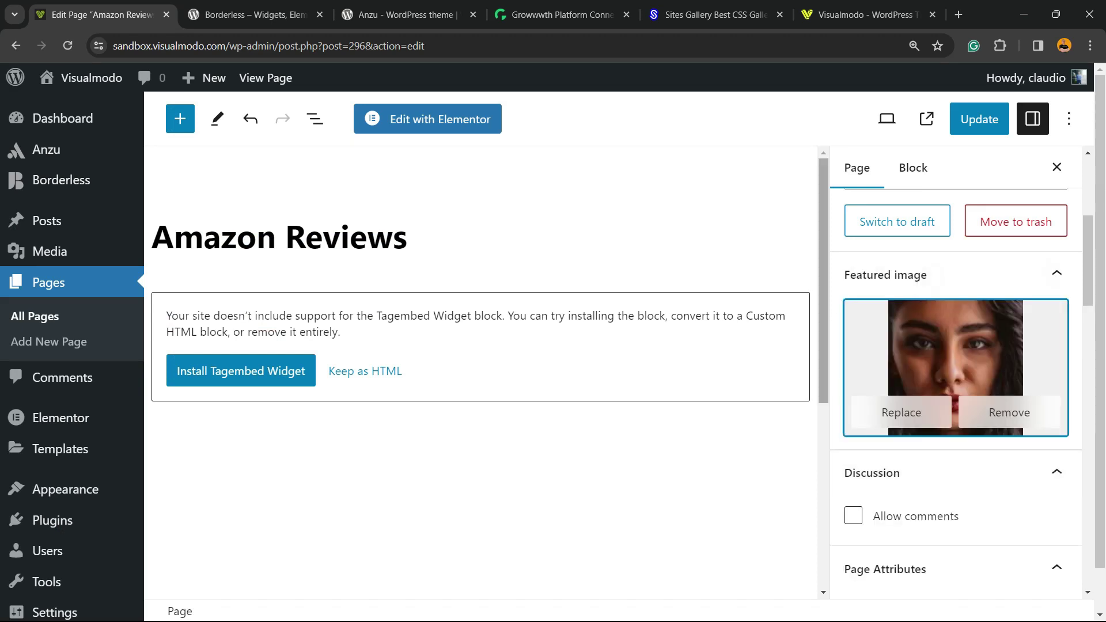
{"action": "left_click", "coordinate": [979, 119]}
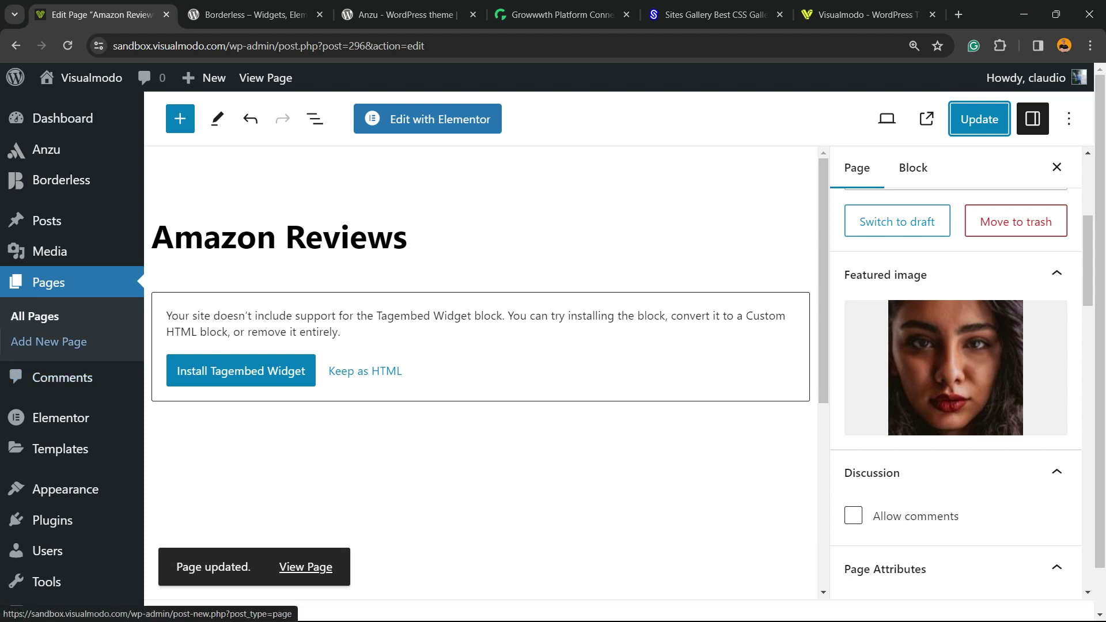
{"action": "mouse_move", "coordinate": [52, 221]}
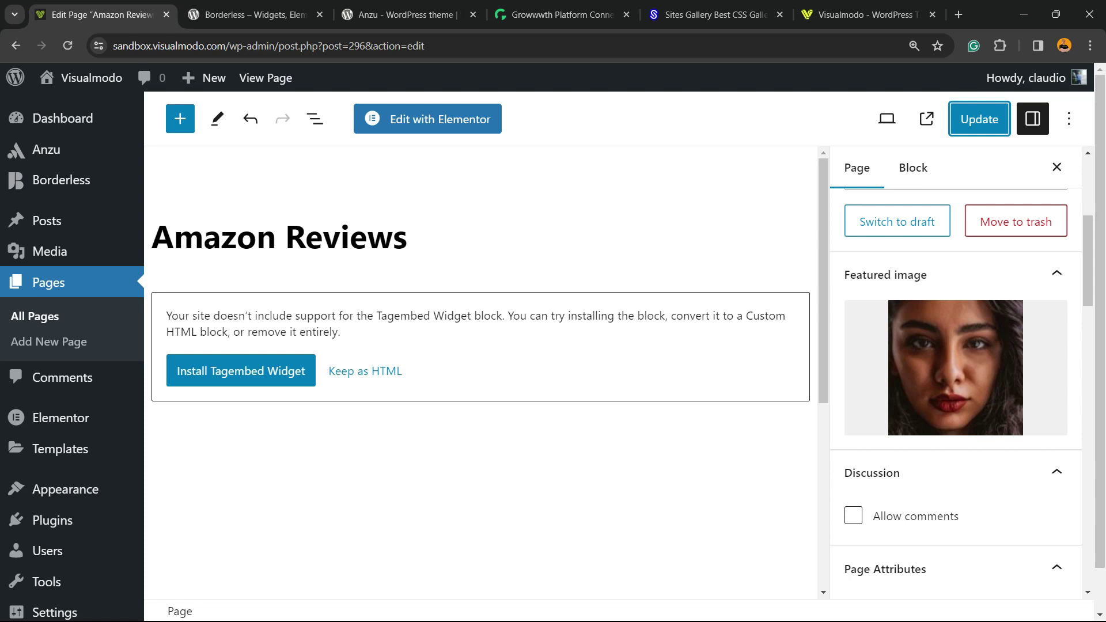
- View the wordpress.org pages of the Borderless plugin and the Anzu theme, highlighting the plugin title and theme name
{"action": "left_click", "coordinate": [254, 14]}
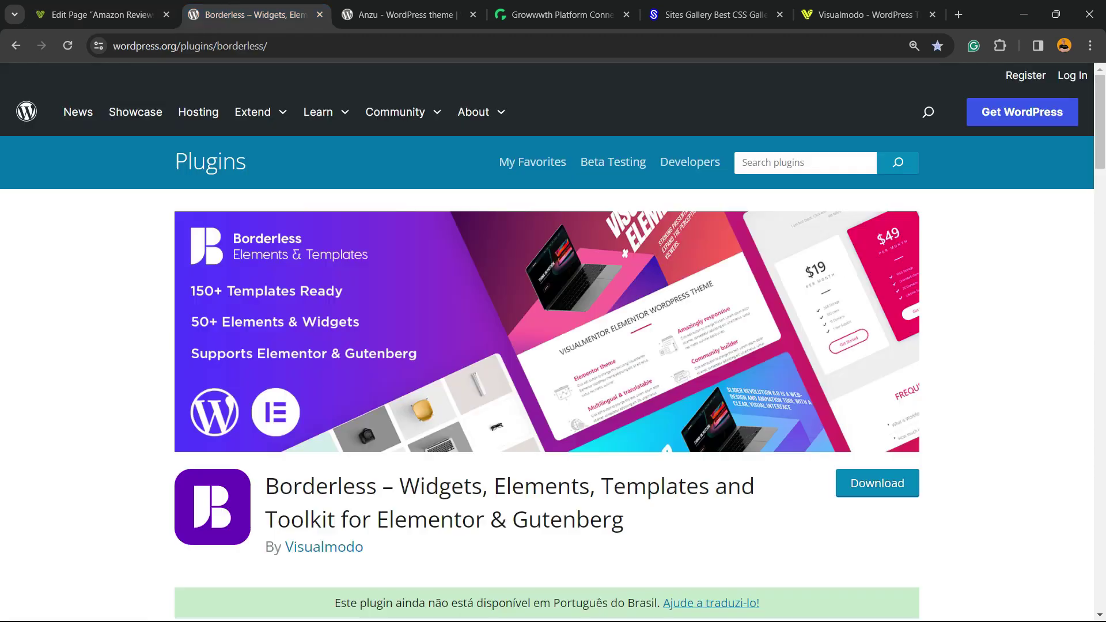
{"action": "triple_click", "coordinate": [509, 487]}
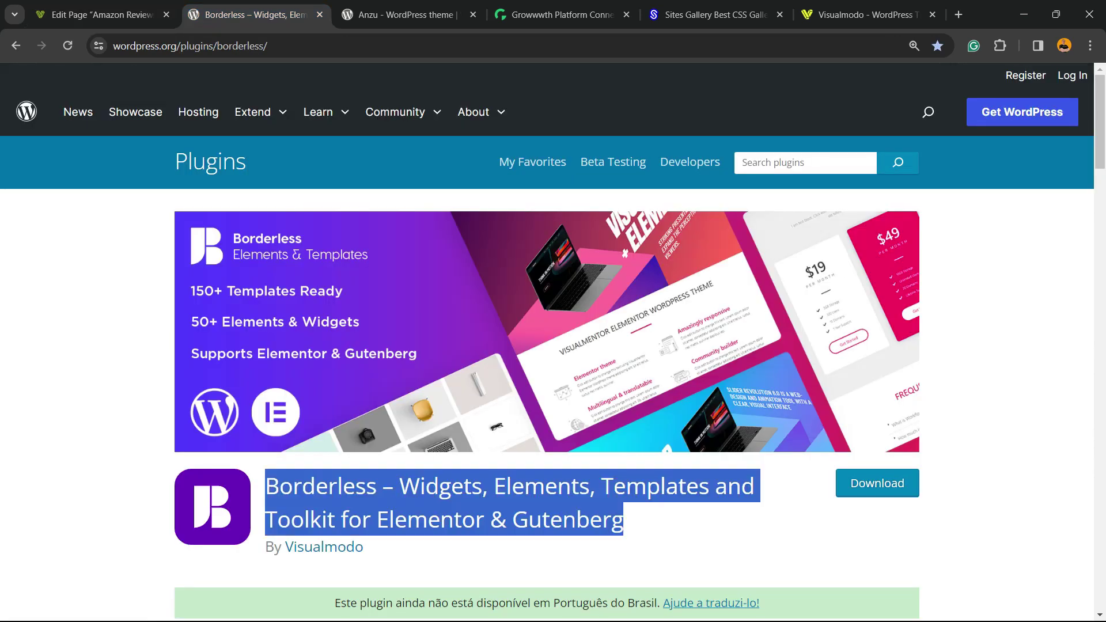
{"action": "double_click", "coordinate": [442, 487]}
{"action": "double_click", "coordinate": [542, 487]}
{"action": "double_click", "coordinate": [655, 487]}
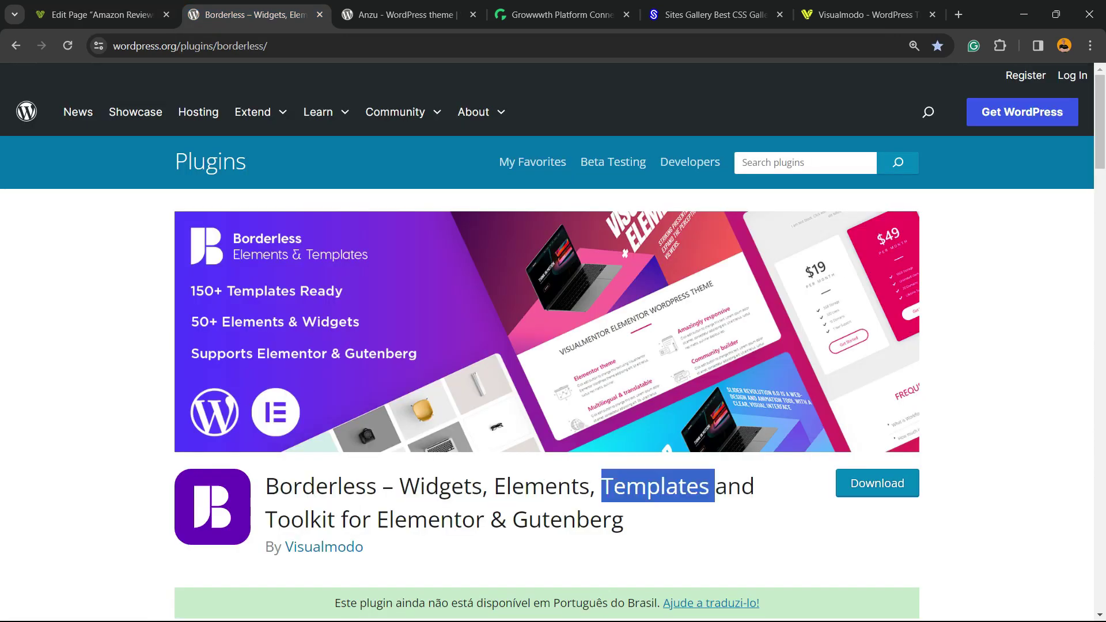
{"action": "triple_click", "coordinate": [655, 487]}
{"action": "key", "text": "ctrl+Tab"}
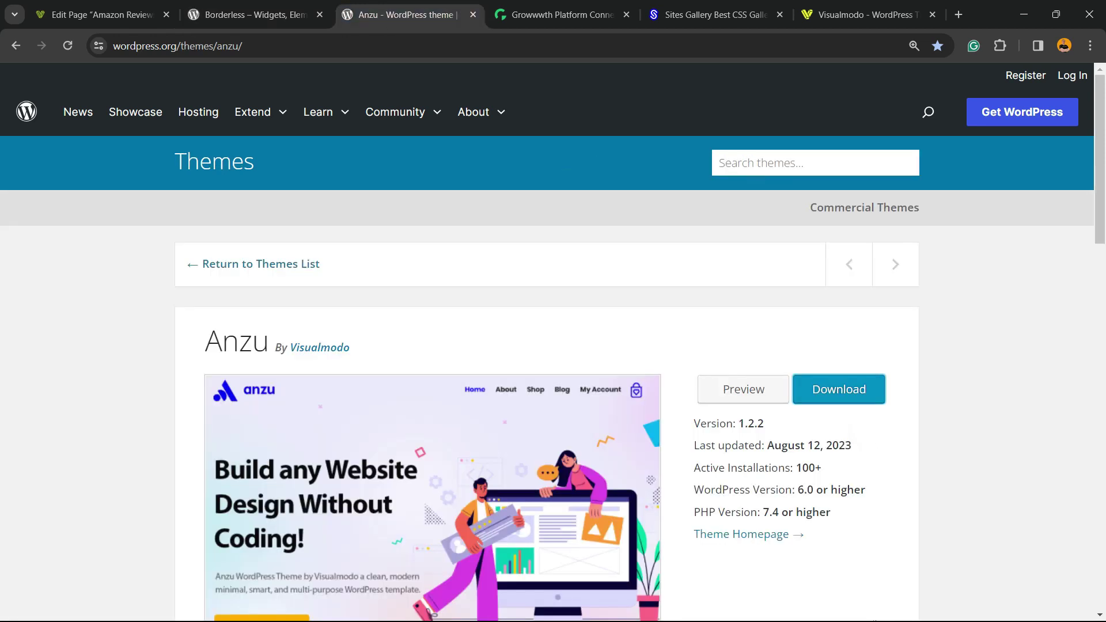
{"action": "double_click", "coordinate": [236, 342]}
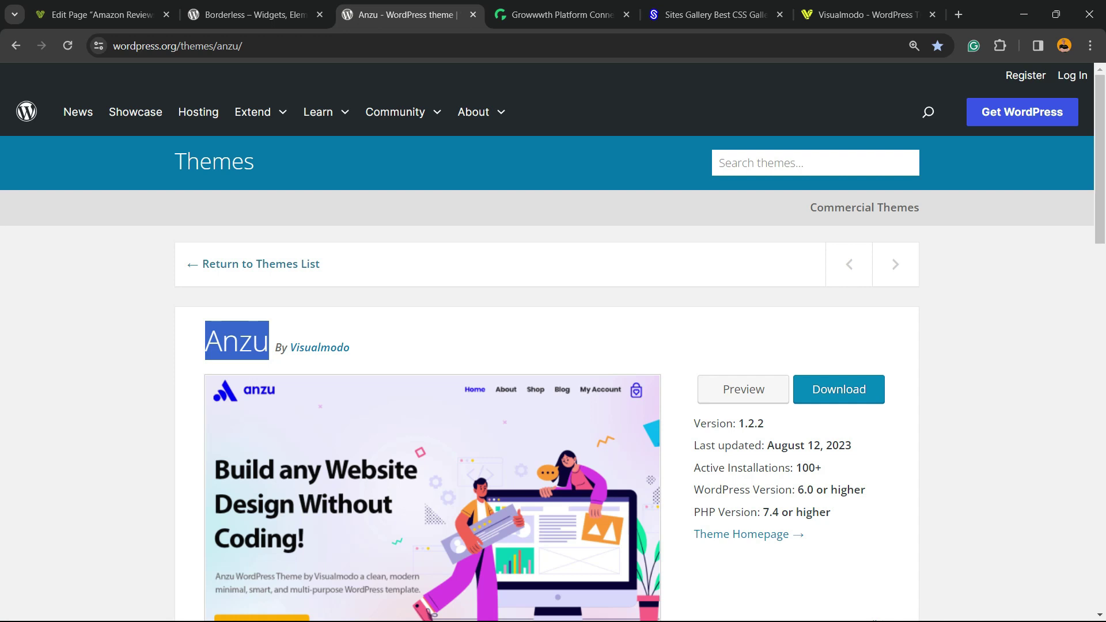
- Switch to the open Growwwth site and browse its publisher listings with their prices and link types
{"action": "key", "text": "ctrl+Tab"}
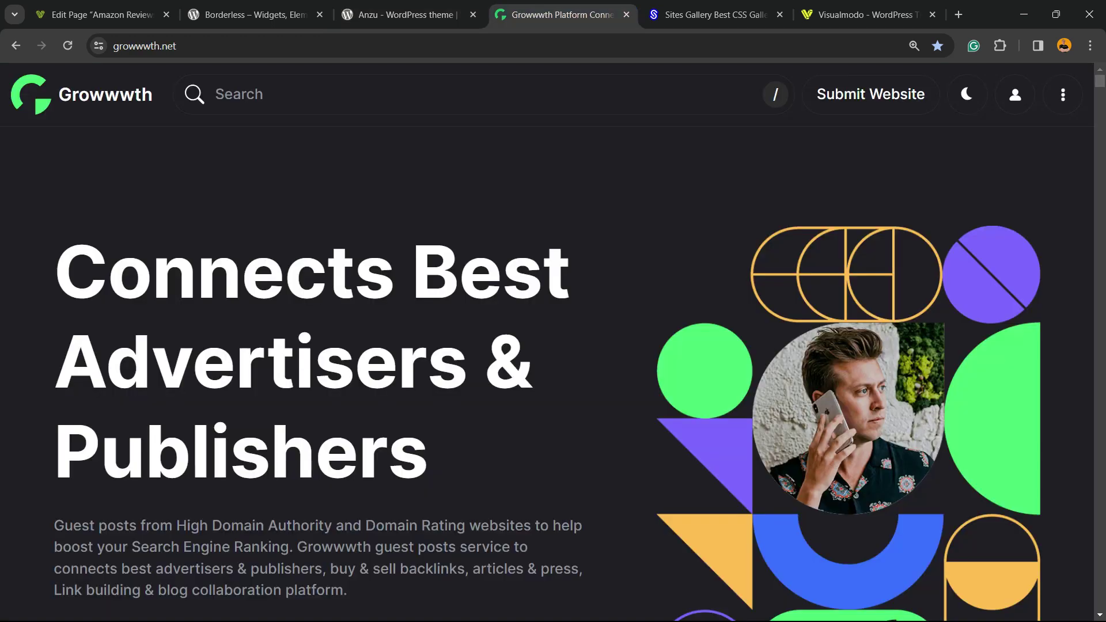
{"action": "scroll", "coordinate": [547, 374], "scroll_direction": "down", "scroll_amount": 12}
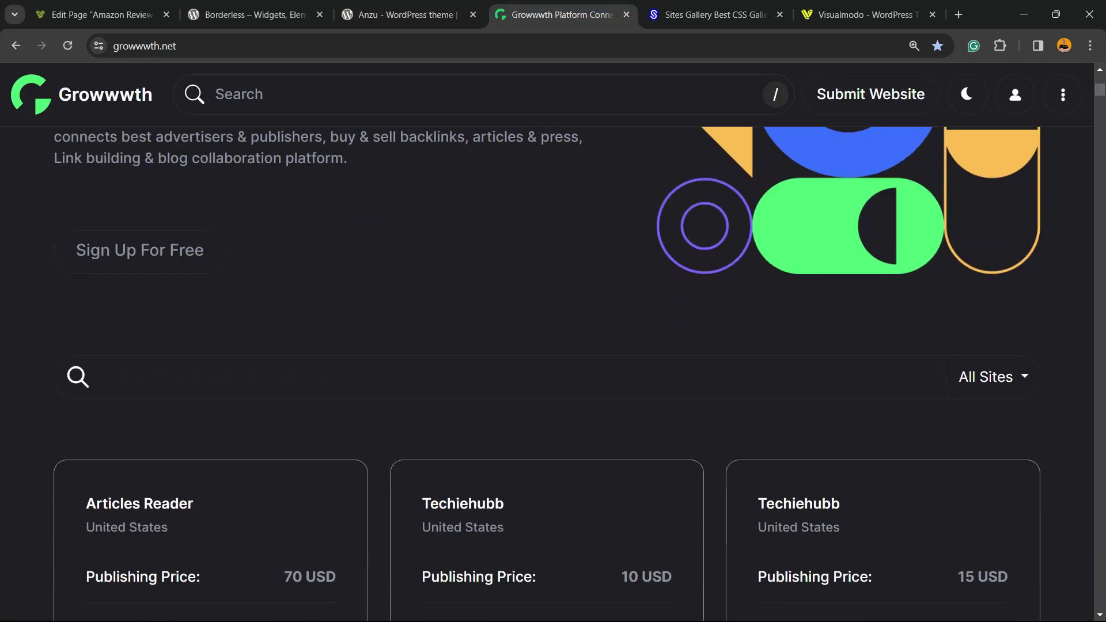
{"action": "scroll", "coordinate": [547, 374], "scroll_direction": "down", "scroll_amount": 7}
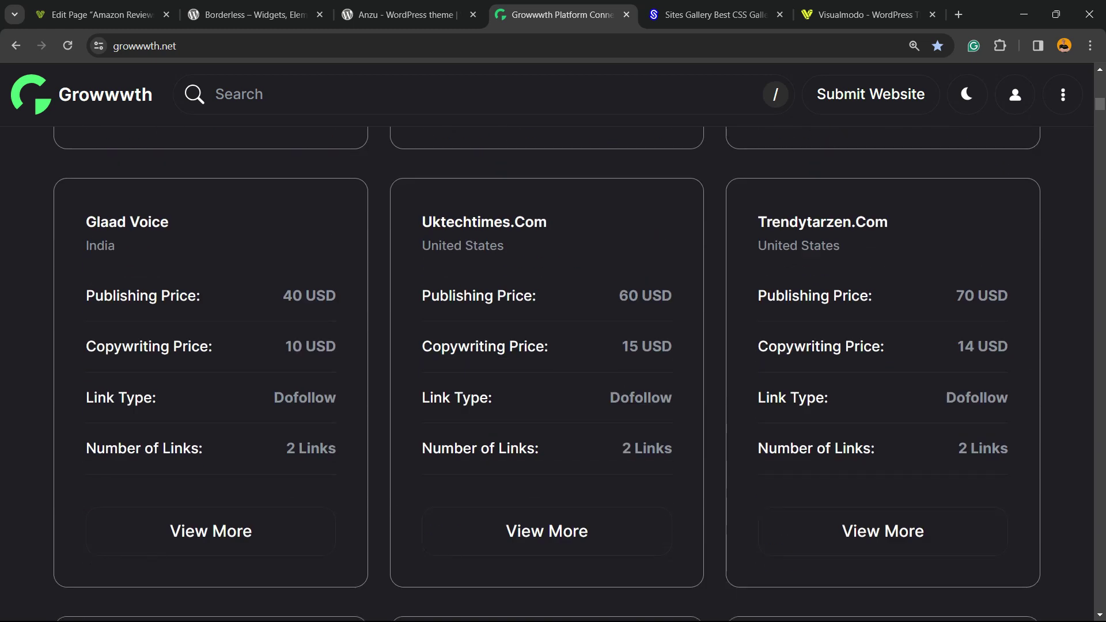
{"action": "scroll", "coordinate": [547, 374], "scroll_direction": "down", "scroll_amount": 10}
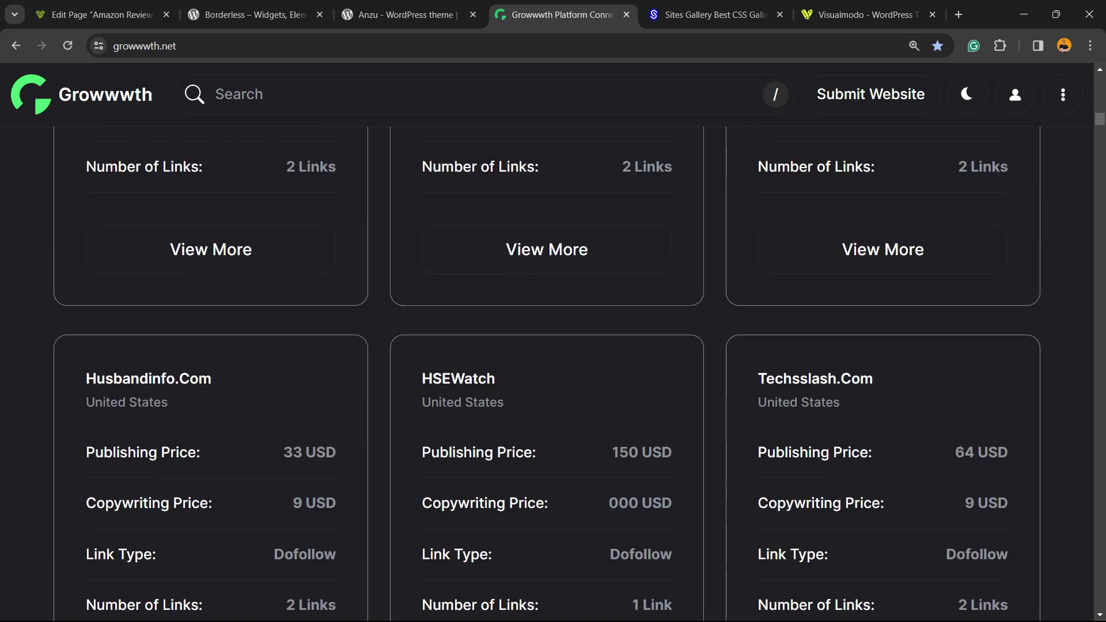
- Switch to the open Sites Gallery page and browse the Site of the Day and the showcased websites
{"action": "key", "text": "ctrl+Tab"}
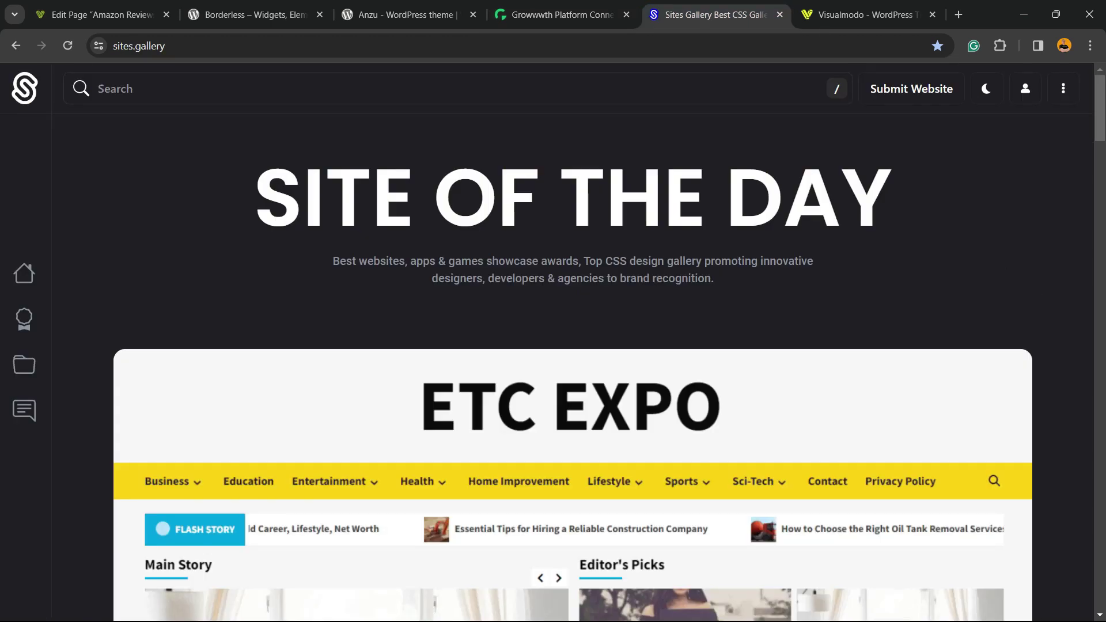
{"action": "scroll", "coordinate": [265, 345], "scroll_direction": "down", "scroll_amount": 14}
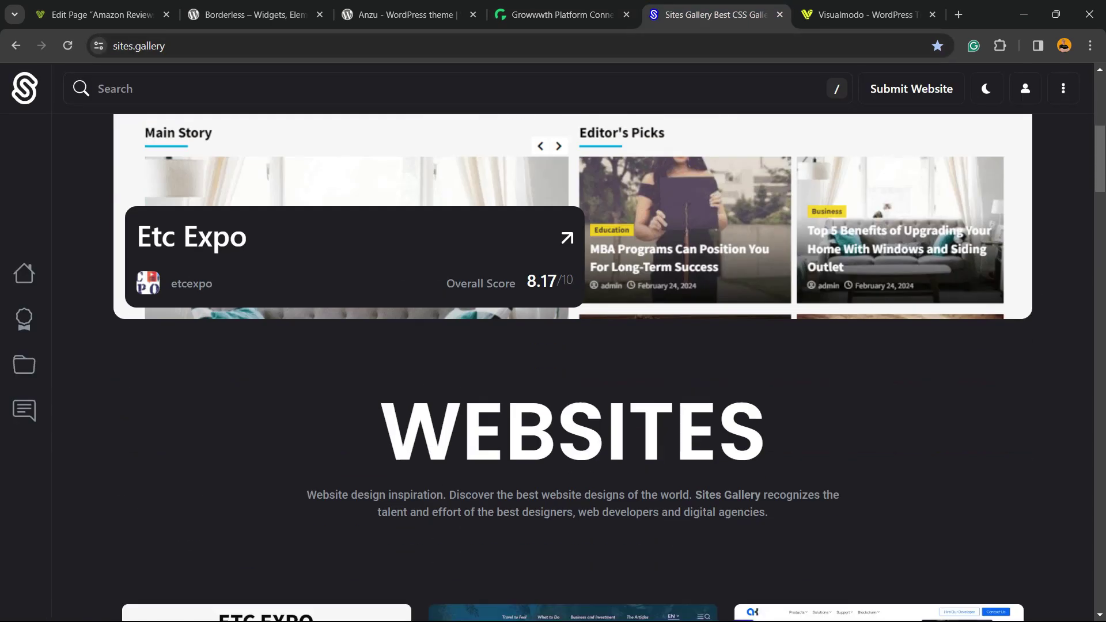
{"action": "scroll", "coordinate": [265, 346], "scroll_direction": "down", "scroll_amount": 8}
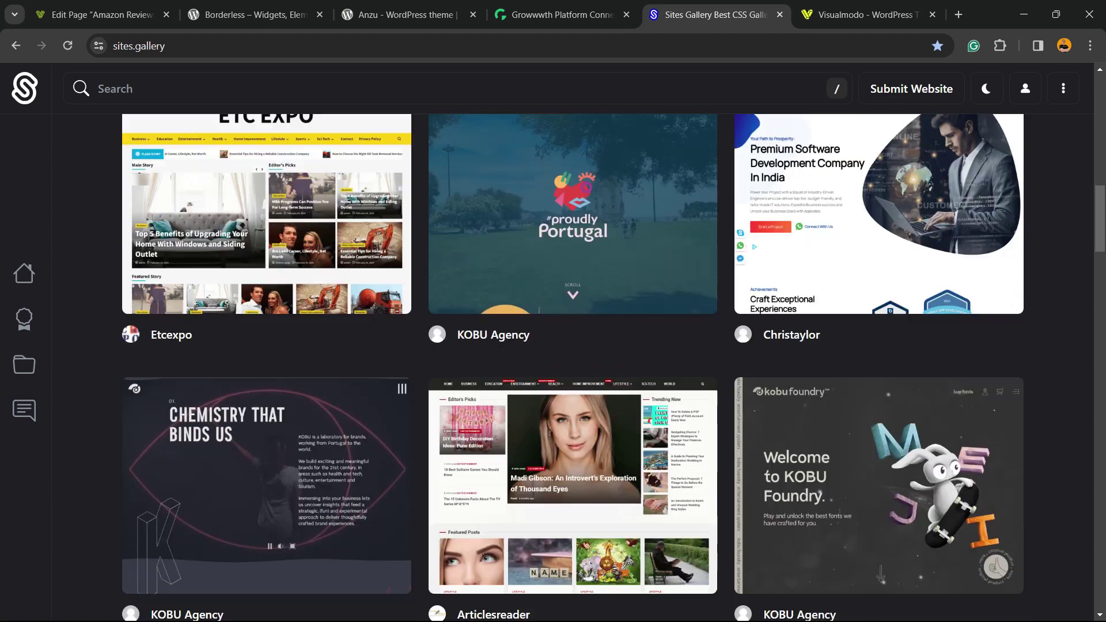
{"action": "scroll", "coordinate": [573, 403], "scroll_direction": "down", "scroll_amount": 1}
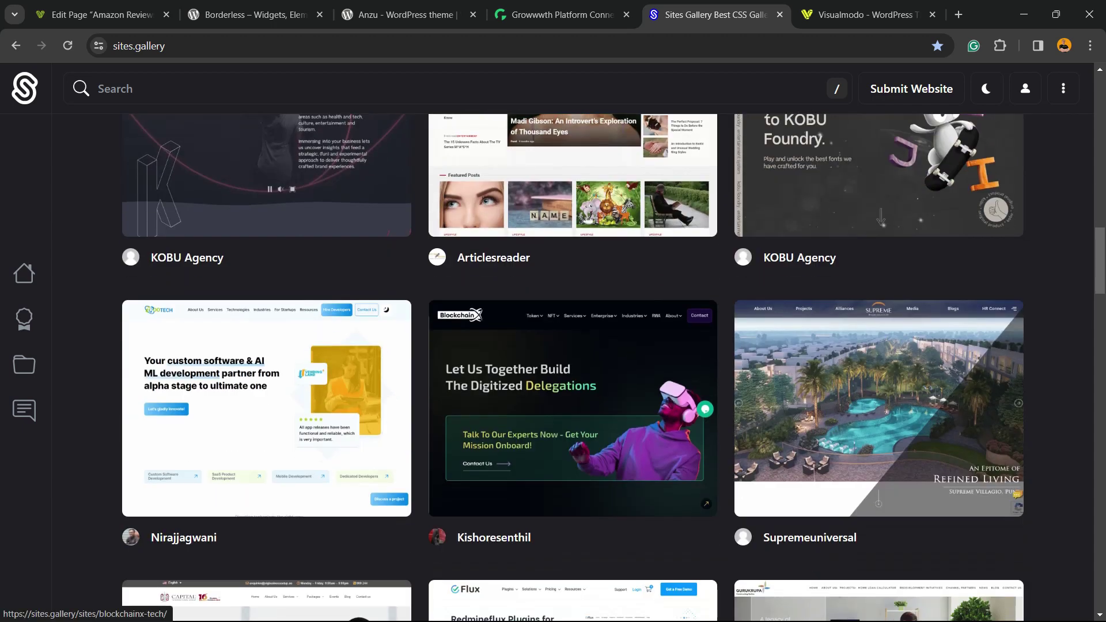
{"action": "scroll", "coordinate": [573, 403], "scroll_direction": "down", "scroll_amount": 12}
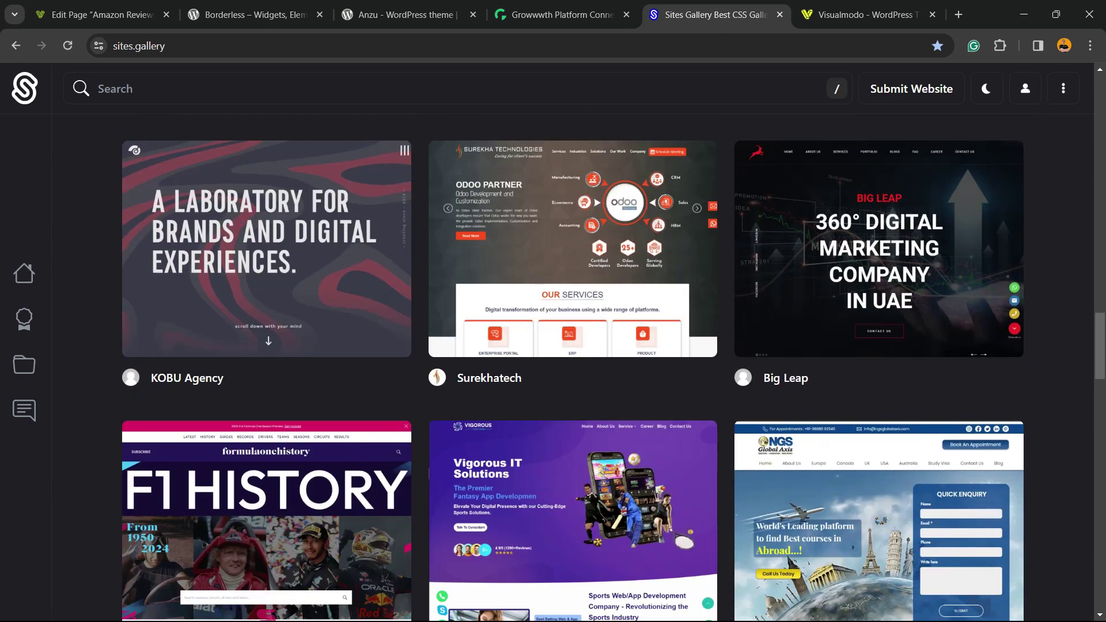
- Switch to the open Visualmodo site, open its Templates Library and browse the starter template listings
{"action": "key", "text": "ctrl+Tab"}
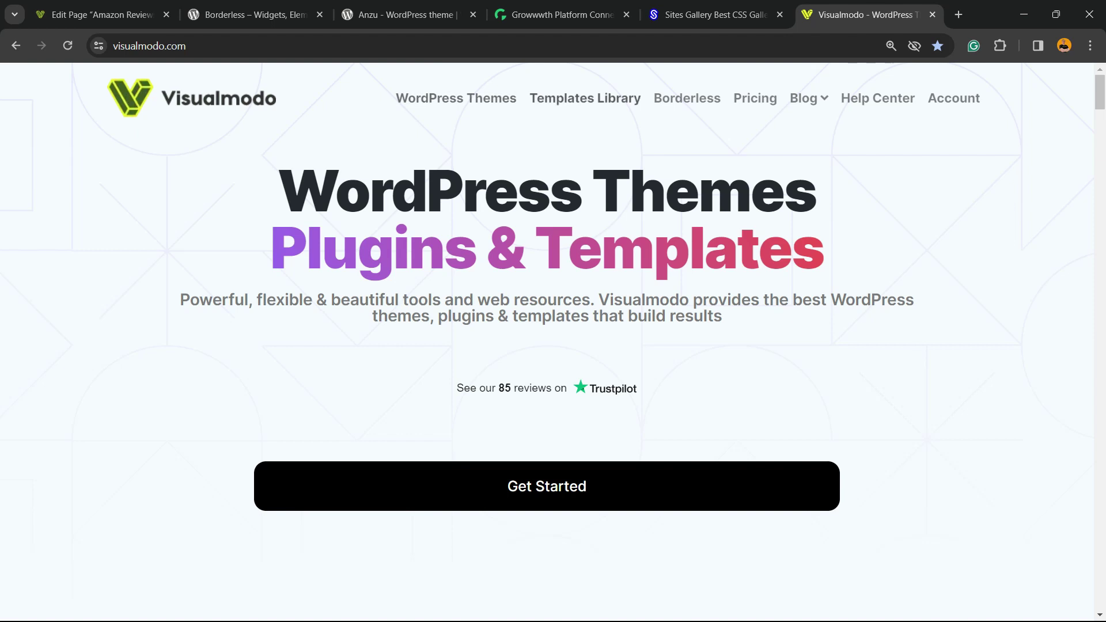
{"action": "left_click", "coordinate": [585, 98]}
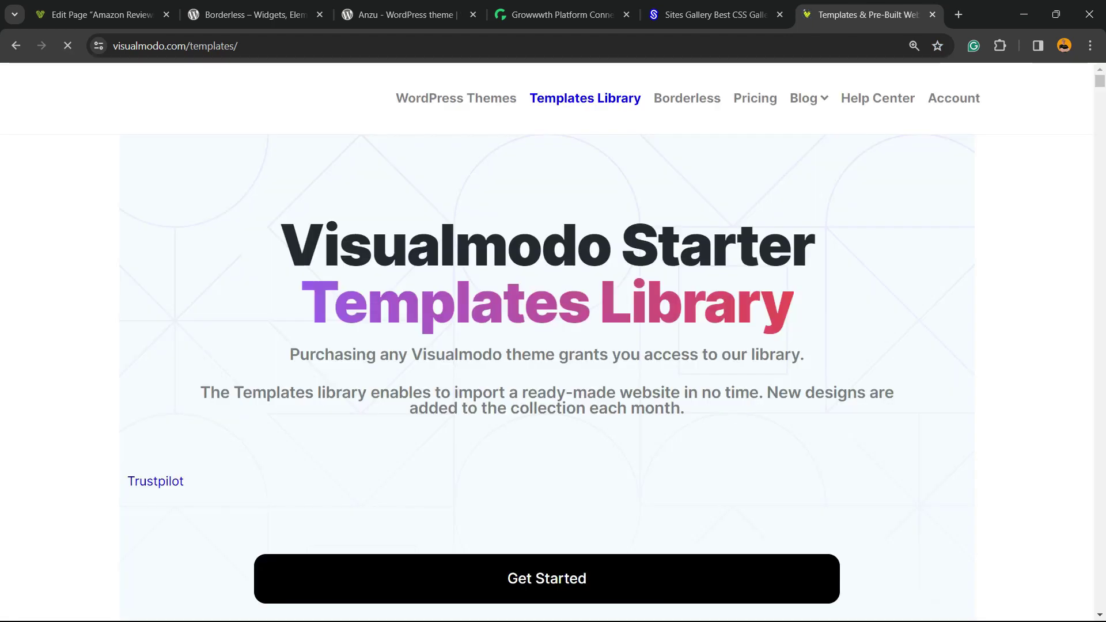
{"action": "scroll", "coordinate": [547, 346], "scroll_direction": "down", "scroll_amount": 5}
{"action": "scroll", "coordinate": [332, 345], "scroll_direction": "down", "scroll_amount": 16}
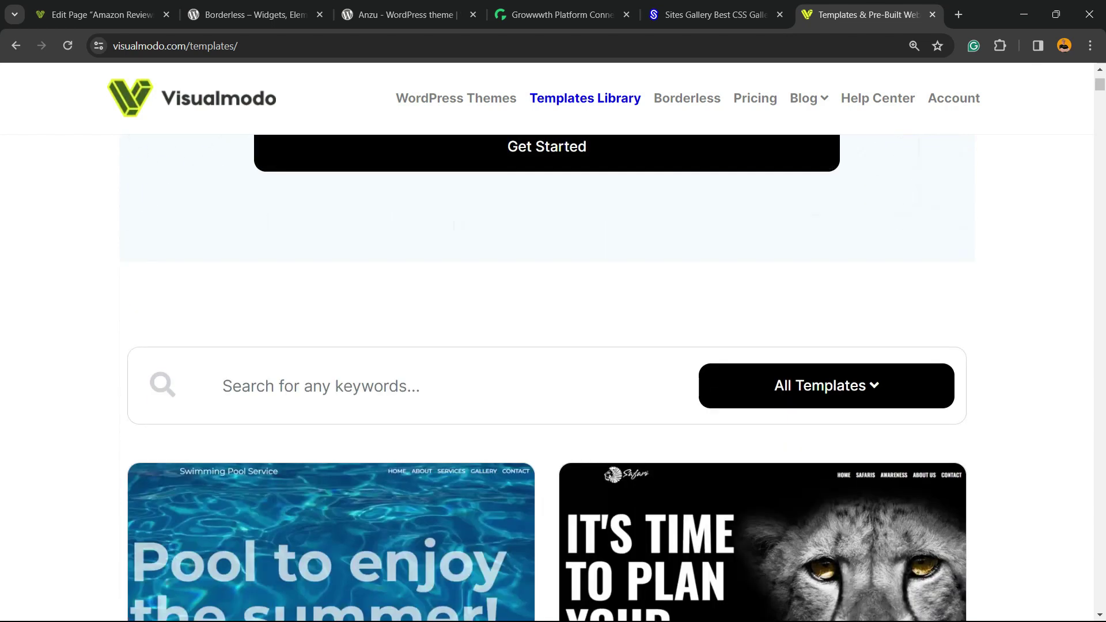
{"action": "scroll", "coordinate": [331, 346], "scroll_direction": "down", "scroll_amount": 18}
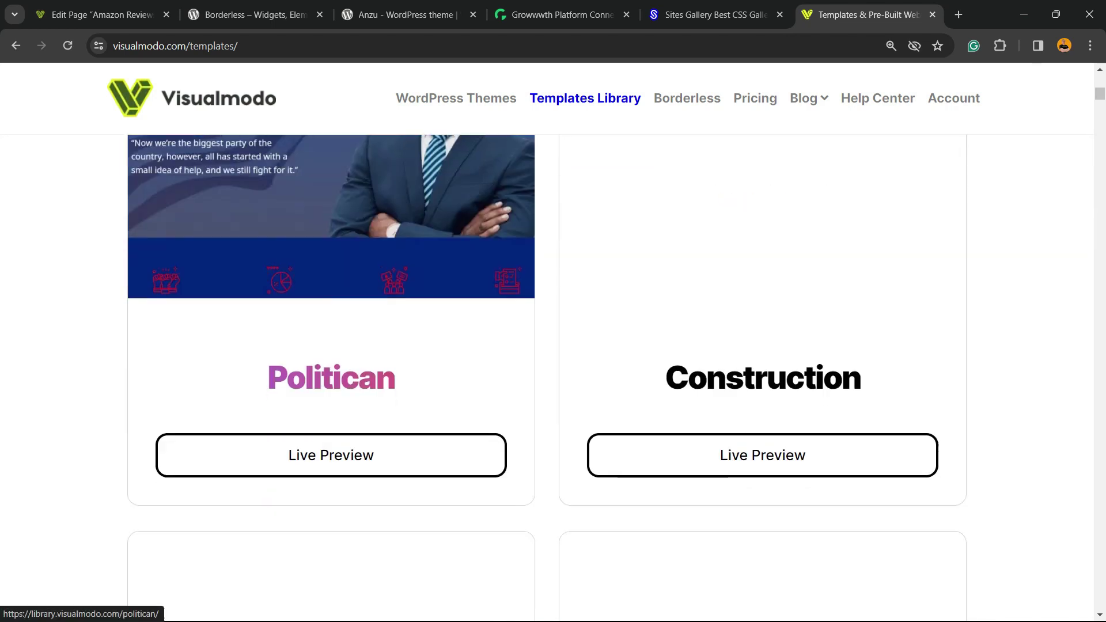
{"action": "scroll", "coordinate": [553, 346], "scroll_direction": "down", "scroll_amount": 20}
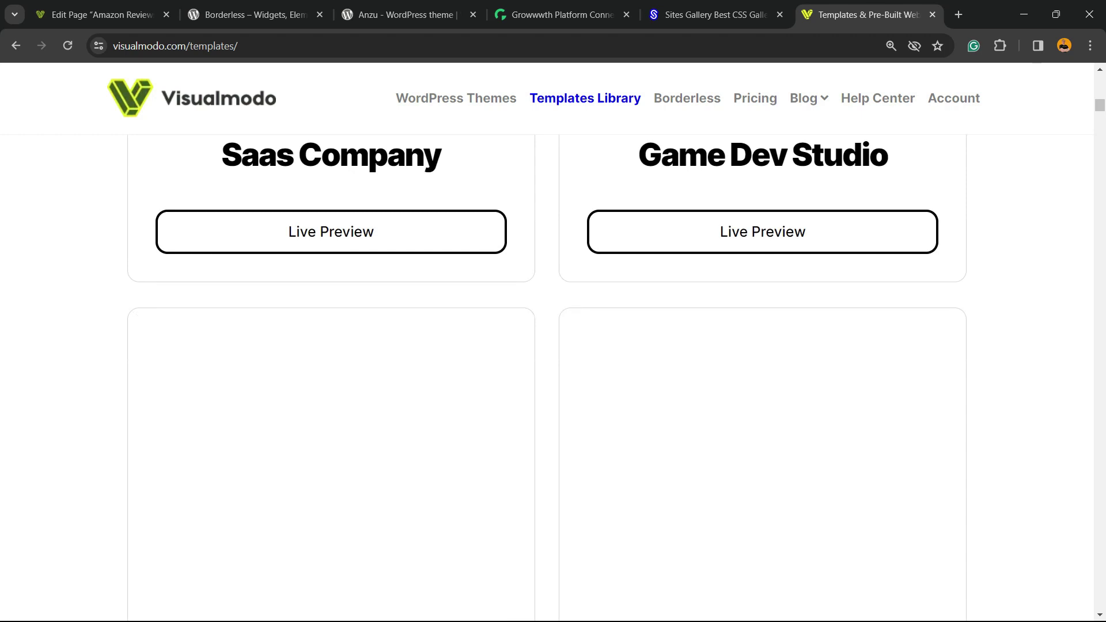
{"action": "scroll", "coordinate": [552, 346], "scroll_direction": "down", "scroll_amount": 20}
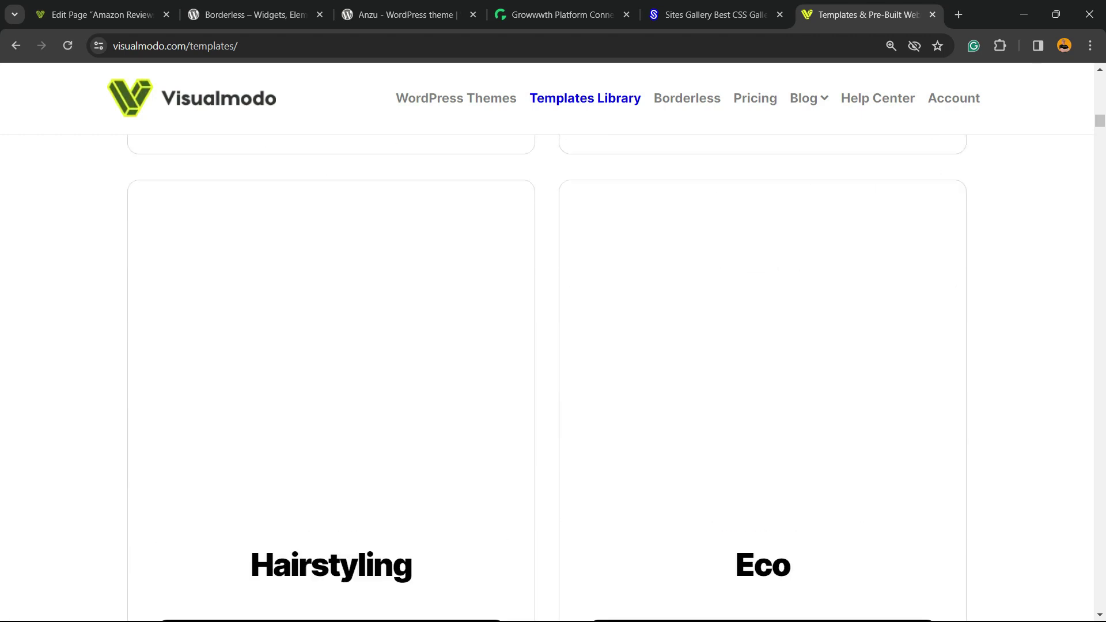
{"action": "scroll", "coordinate": [552, 345], "scroll_direction": "down", "scroll_amount": 20}
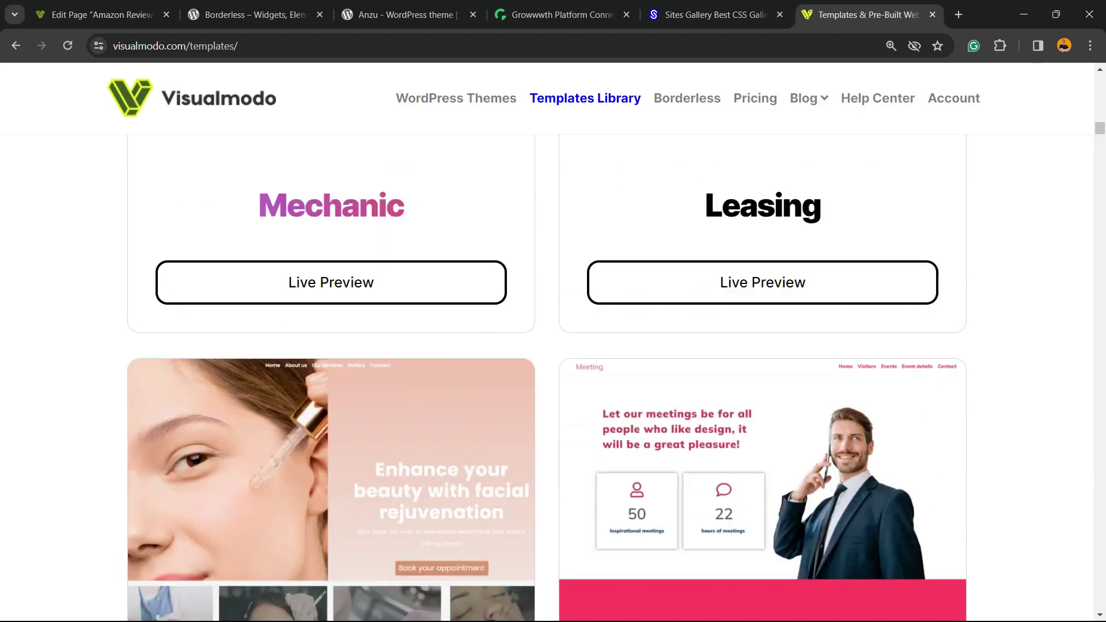
{"action": "scroll", "coordinate": [553, 346], "scroll_direction": "down", "scroll_amount": 20}
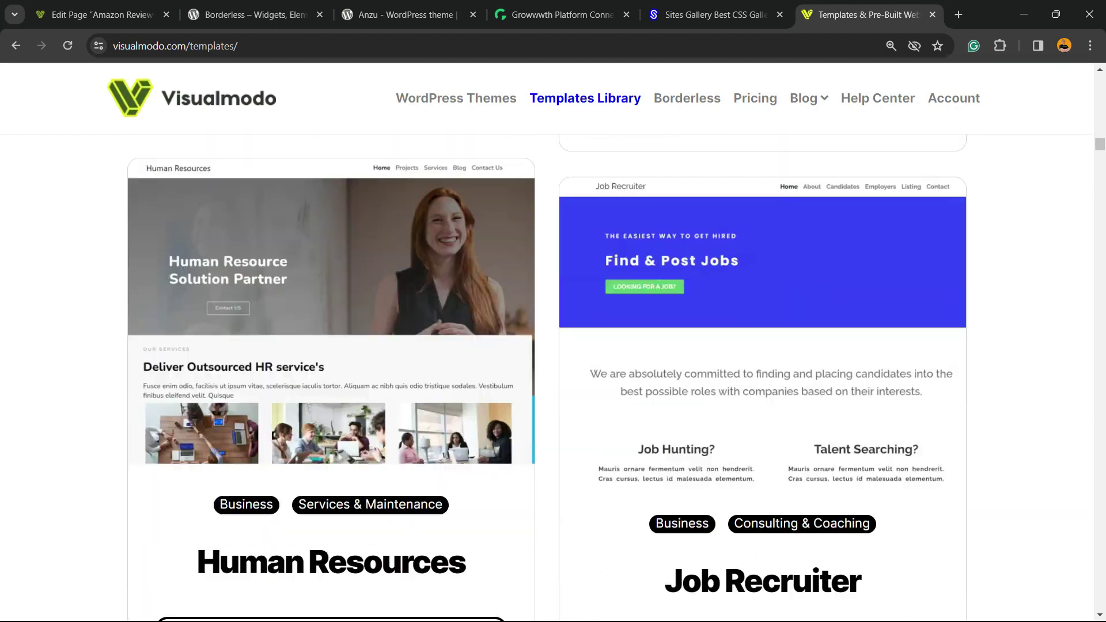
{"action": "scroll", "coordinate": [553, 346], "scroll_direction": "down", "scroll_amount": 20}
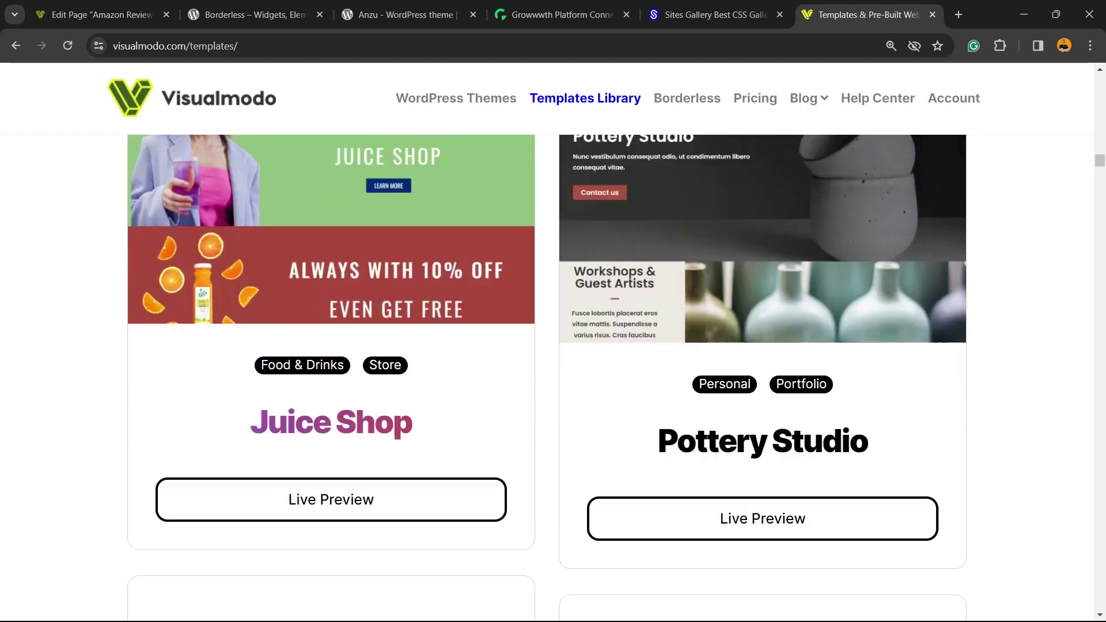
{"action": "scroll", "coordinate": [553, 346], "scroll_direction": "down", "scroll_amount": 15}
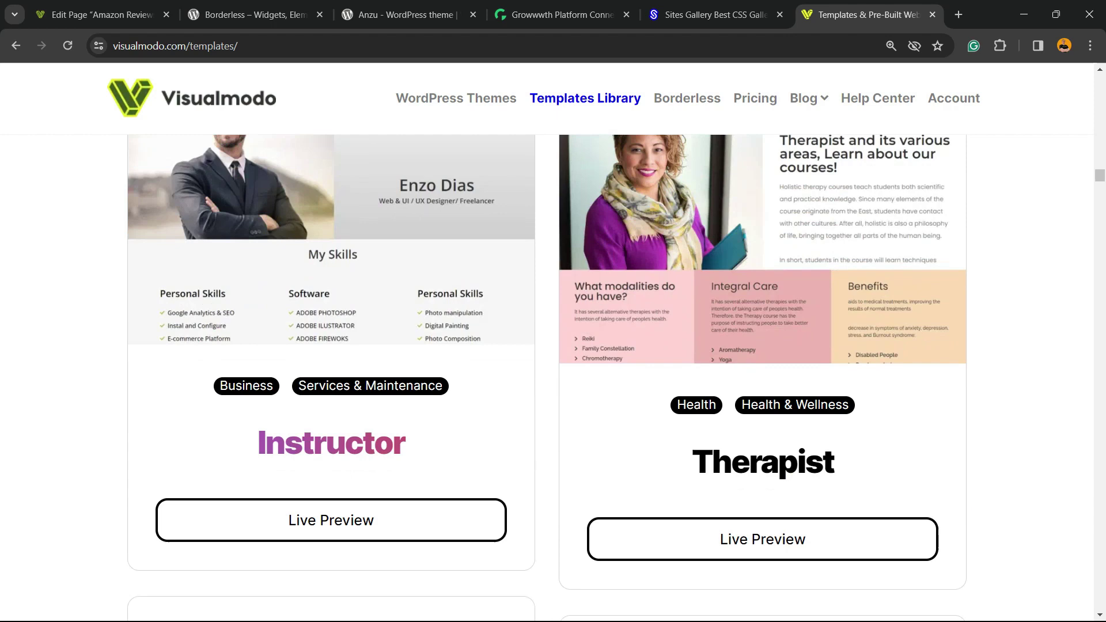
{"action": "scroll", "coordinate": [553, 346], "scroll_direction": "down", "scroll_amount": 20}
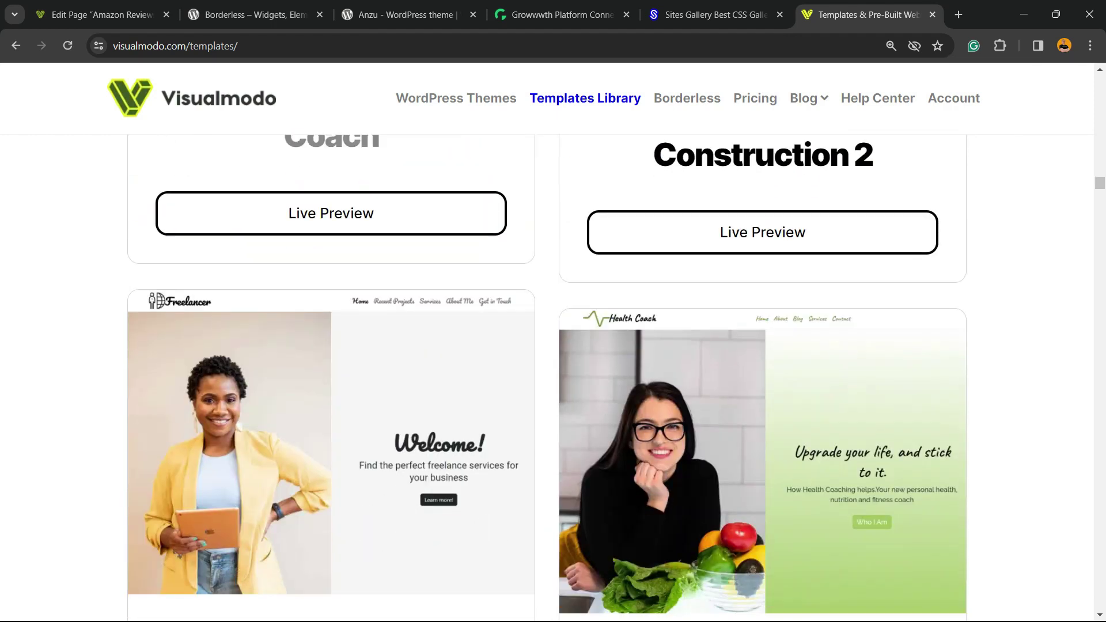
{"action": "scroll", "coordinate": [553, 345], "scroll_direction": "down", "scroll_amount": 15}
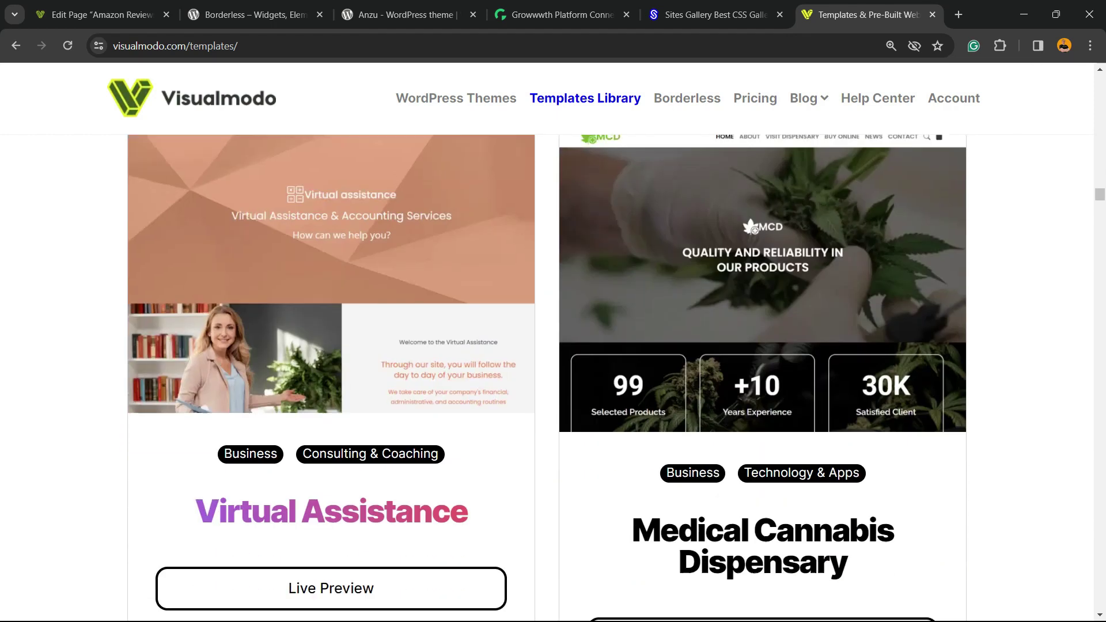